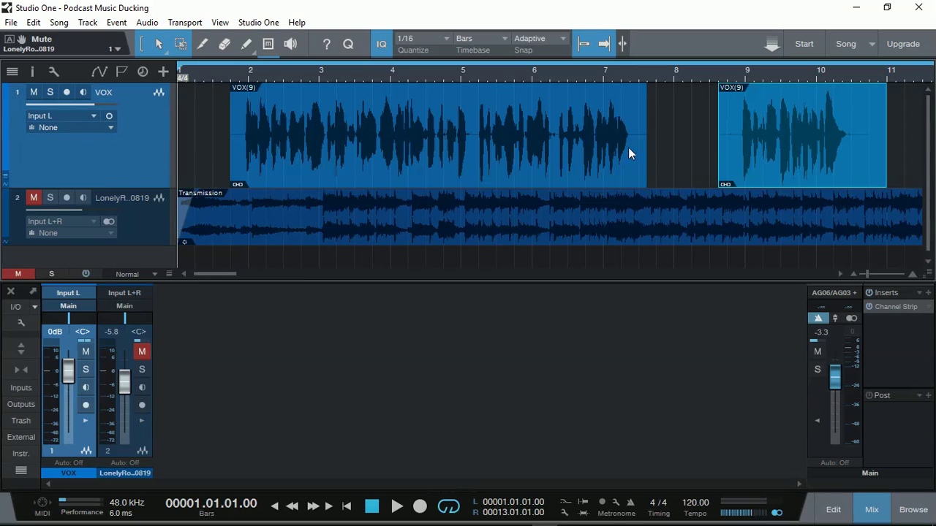
# - Deselect the voice clips, then play the song and stop near bar 10
pyautogui.click(672, 149)
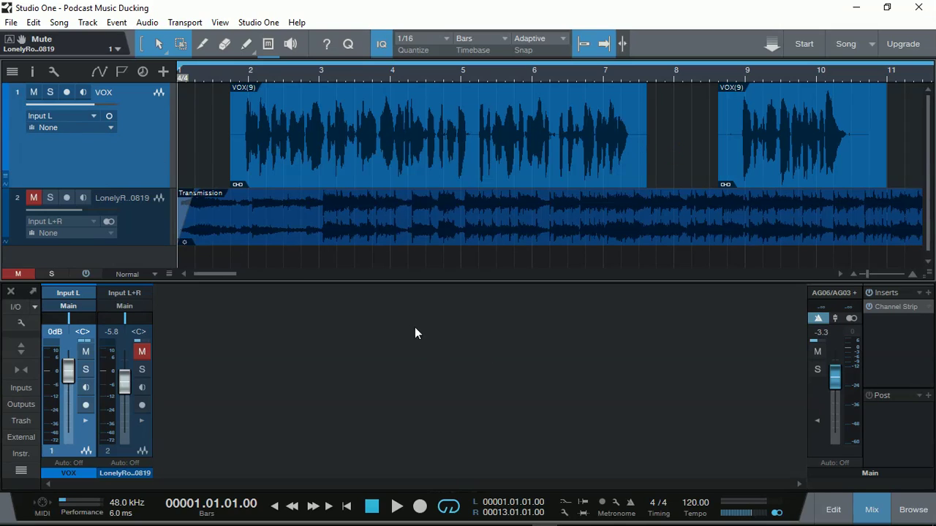
pyautogui.click(397, 507)
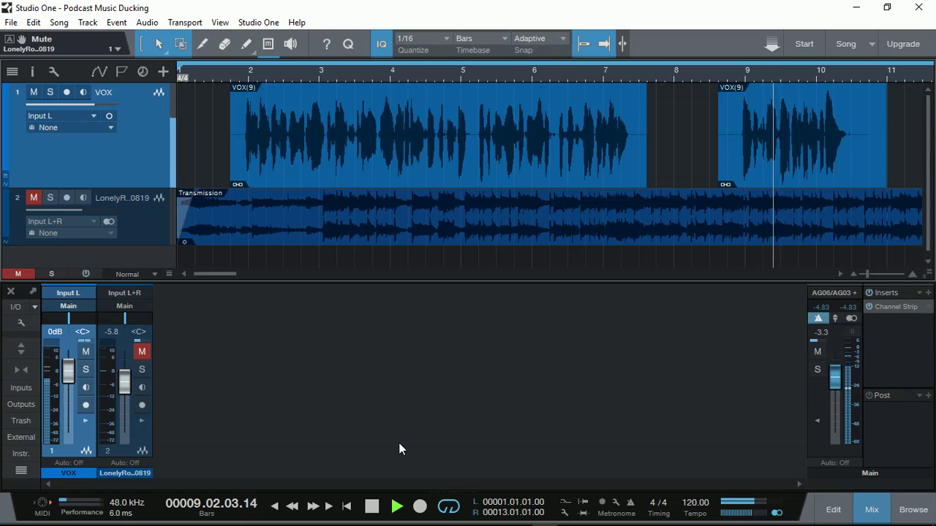
pyautogui.click(372, 507)
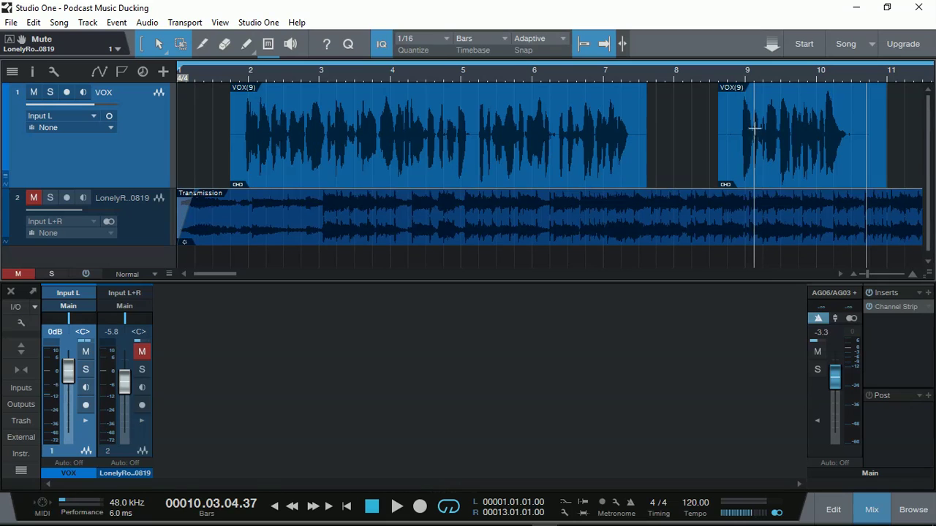
# - Trim the second voice clip's start later and the first clip's silent end, then select the music track
pyautogui.moveTo(717, 150); pyautogui.dragTo(732, 151)
pyautogui.click(649, 170)
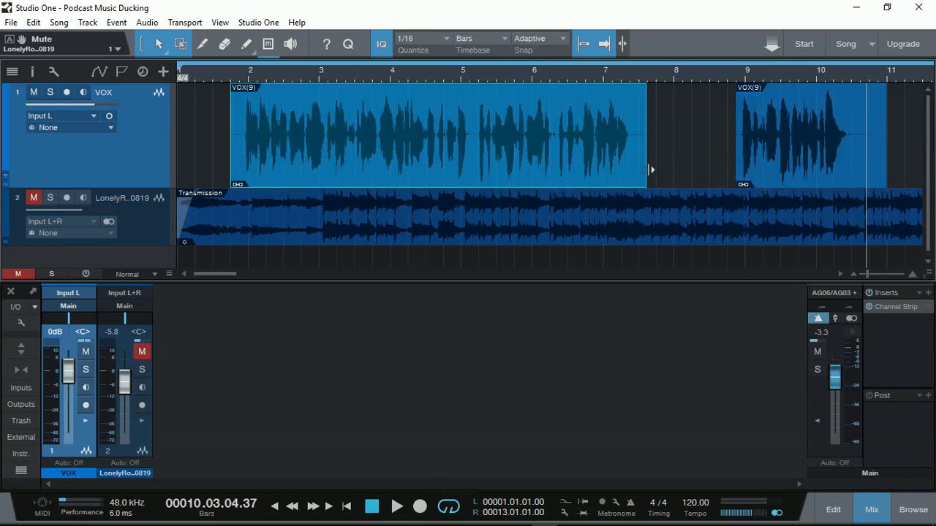
pyautogui.moveTo(649, 169); pyautogui.dragTo(640, 170)
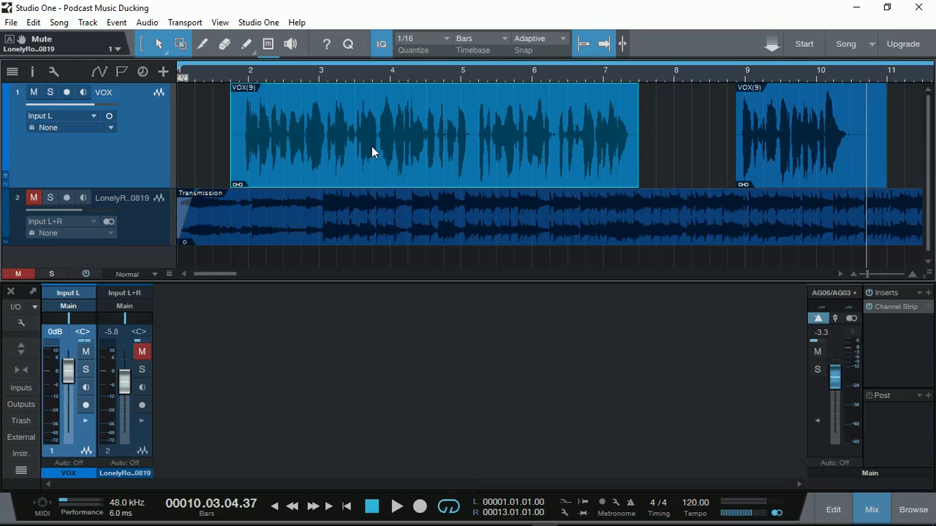
pyautogui.click(141, 228)
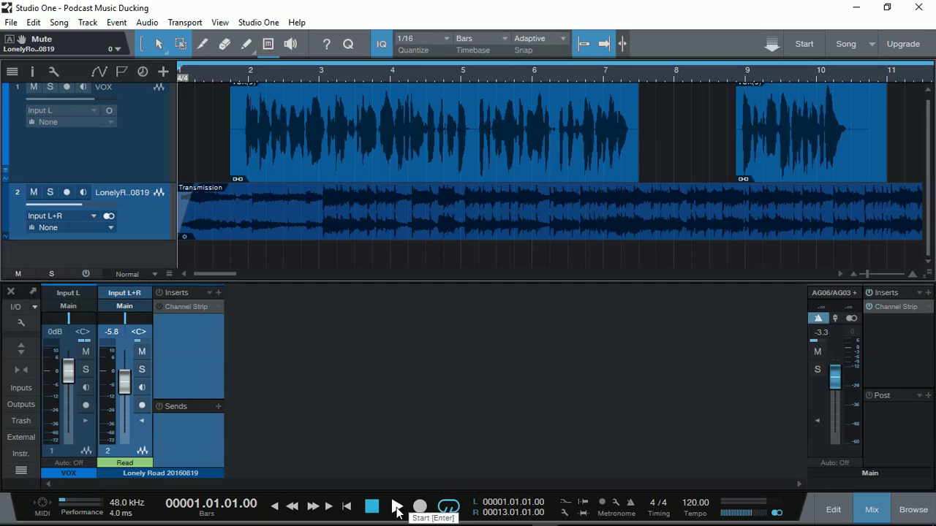
# - Play the voice and music together and stop near the end of bar 7
pyautogui.click(397, 506)
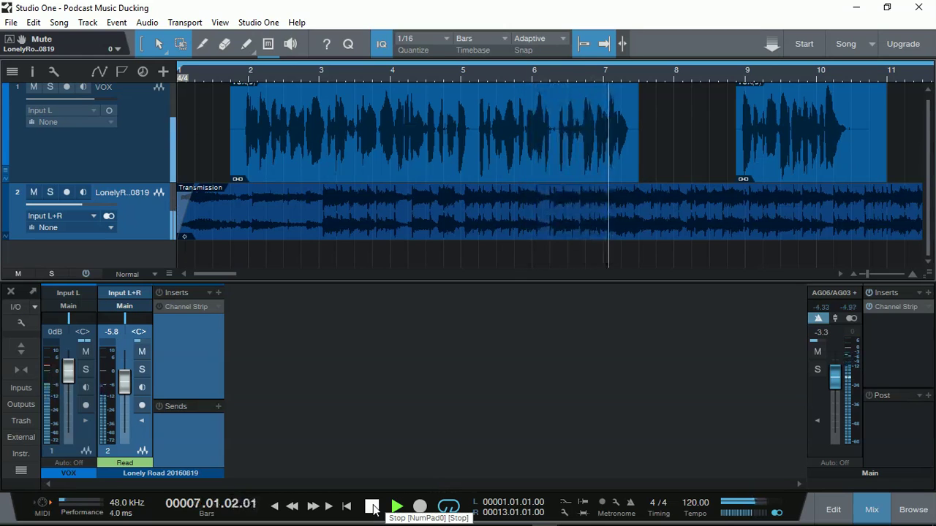
pyautogui.click(372, 506)
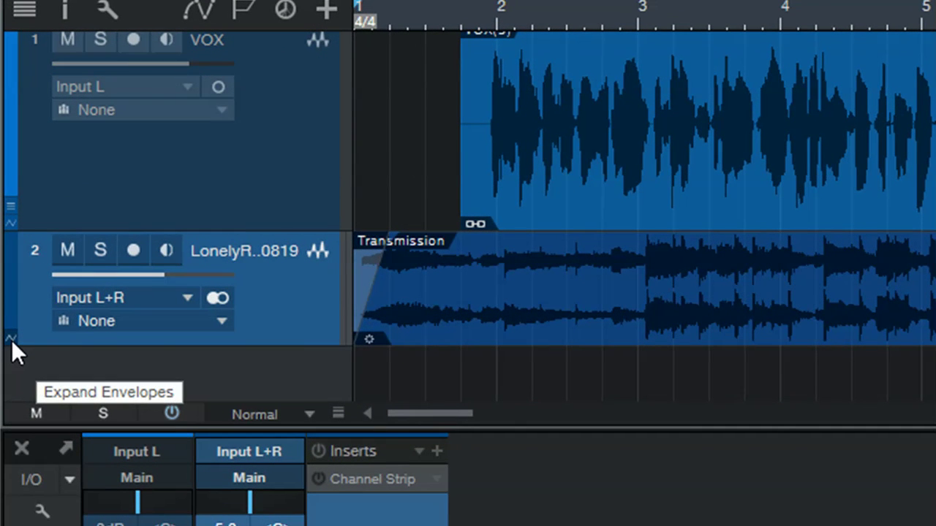
# - Expand the music track's envelopes, hide the console with F3, and activate the Volume automation lane
pyautogui.click(11, 339)
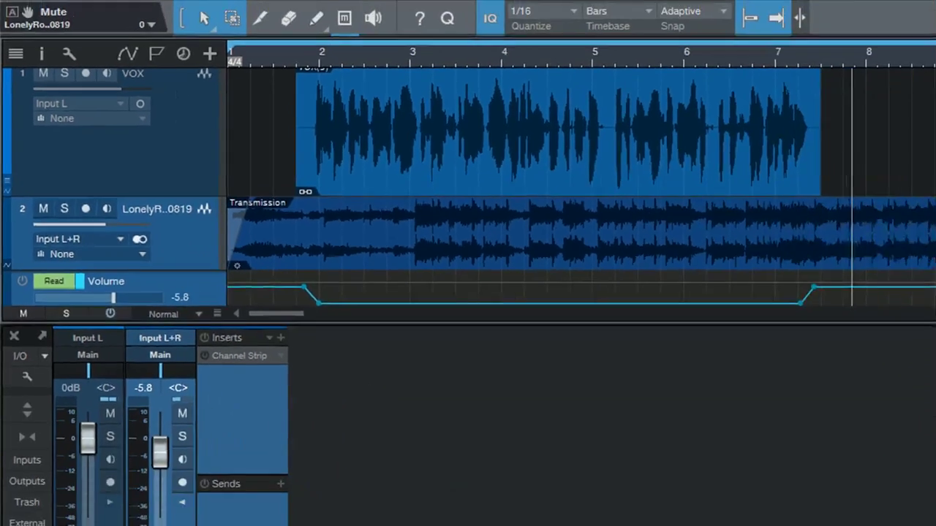
pyautogui.press('F3')
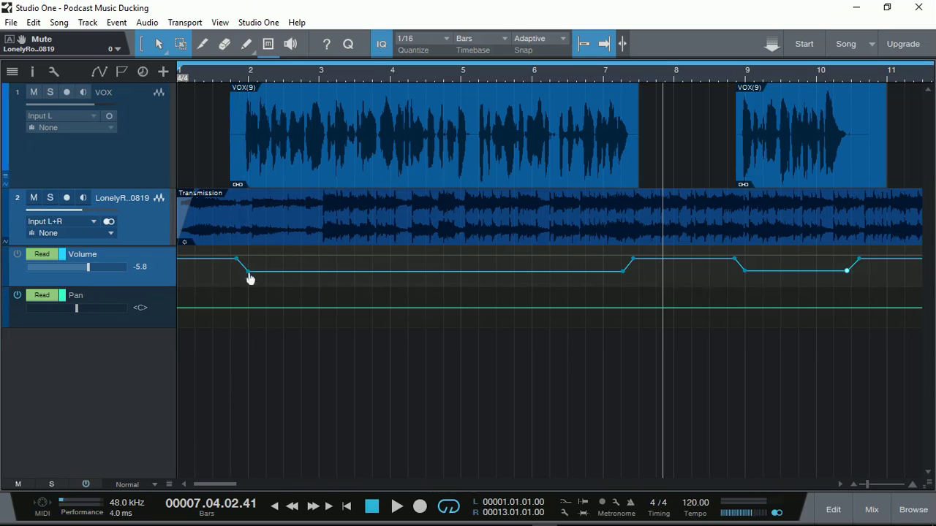
pyautogui.moveTo(249, 278)
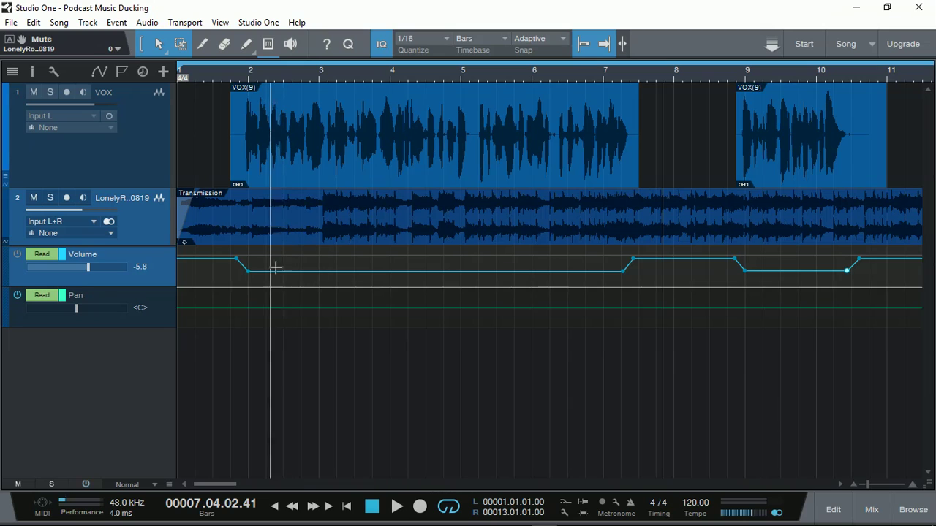
pyautogui.moveTo(636, 266)
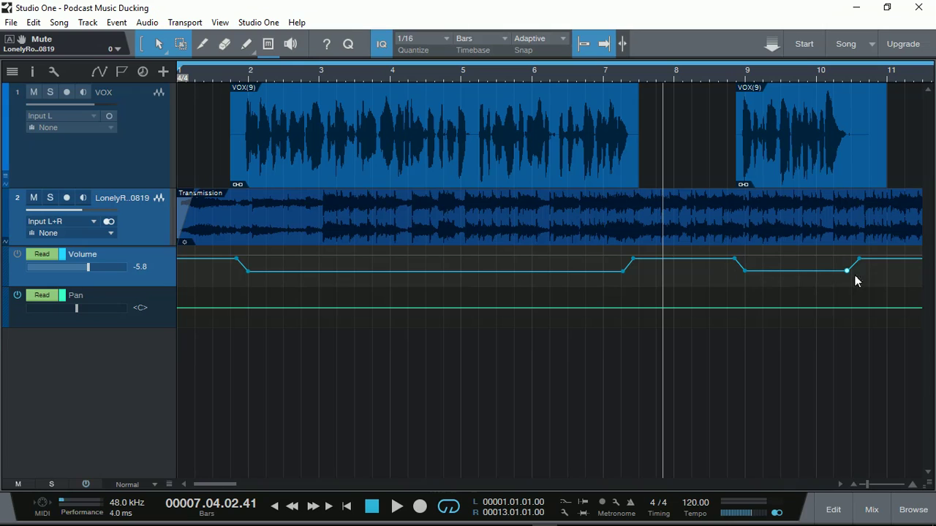
pyautogui.click(17, 255)
# - Play from bar 1 to hear the music duck under the voice, stopping near bar 11
pyautogui.click(346, 507)
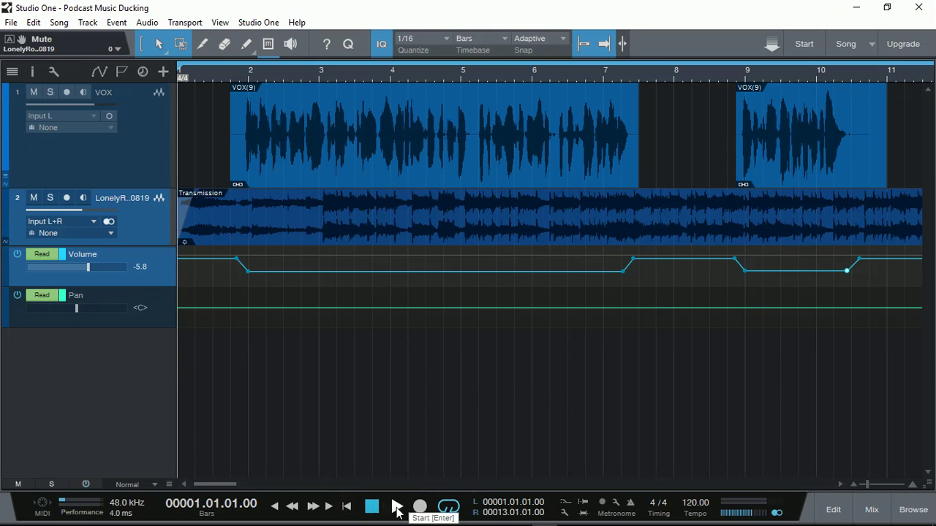
pyautogui.click(397, 507)
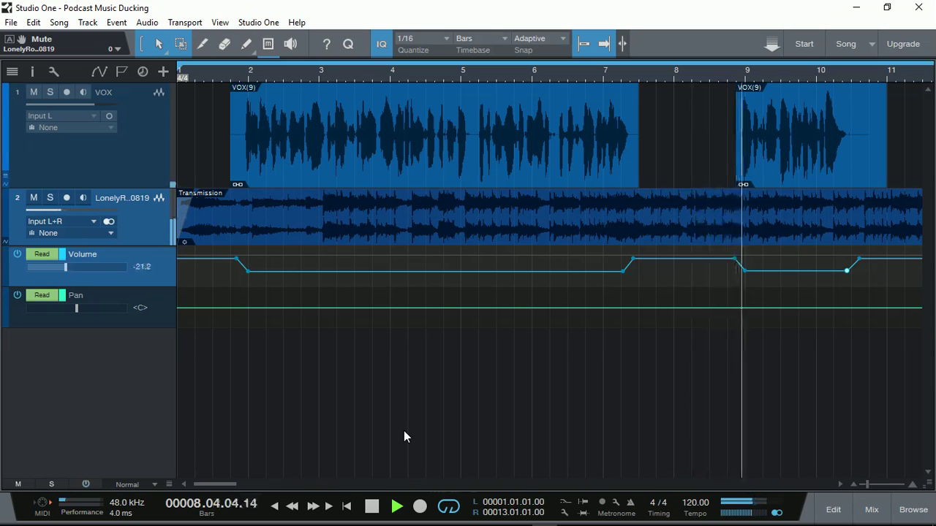
pyautogui.click(372, 507)
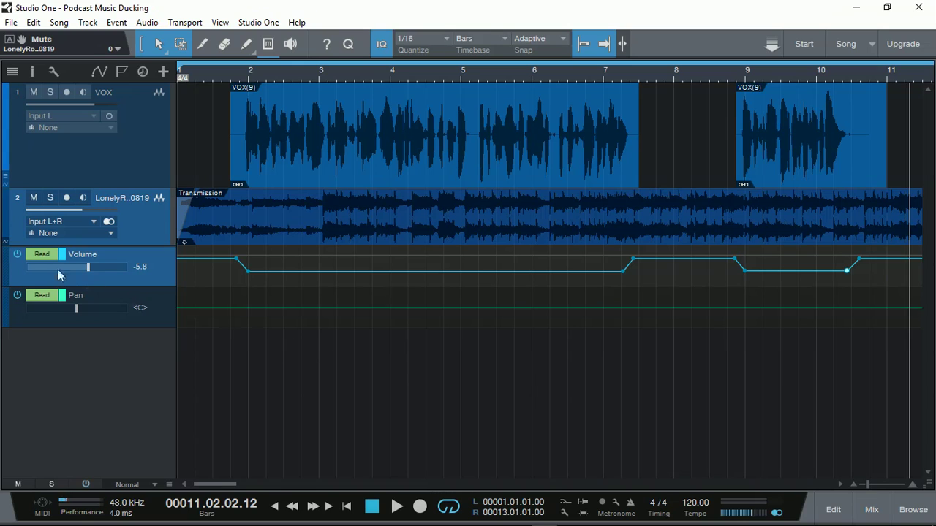
# - Collapse the envelopes, show the mixer, and open the VOX Channel Strip (Compress 34%, Expand 30%)
pyautogui.click(5, 242)
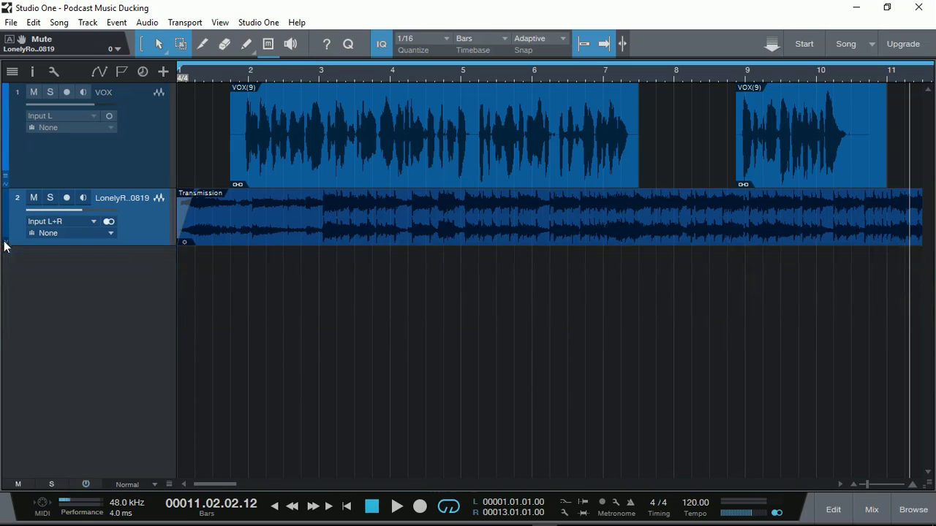
pyautogui.click(872, 510)
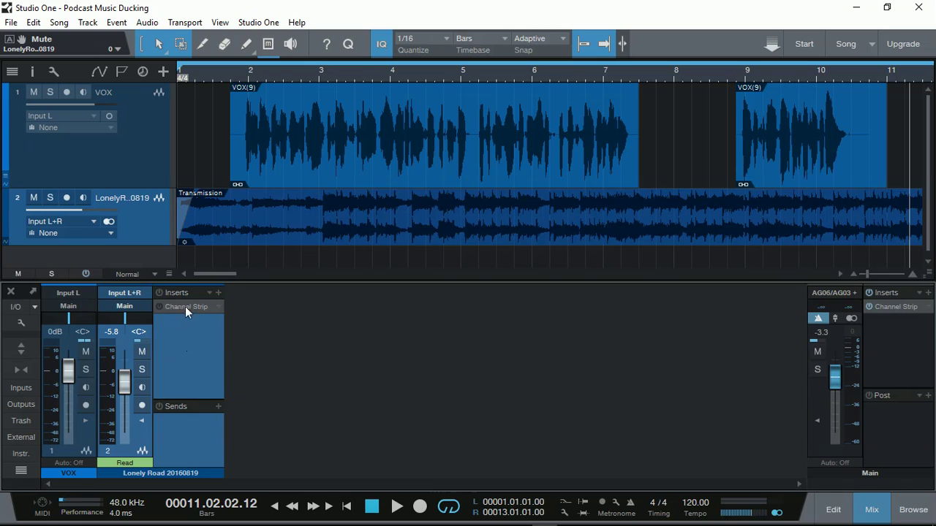
pyautogui.moveTo(185, 306); pyautogui.dragTo(83, 420)
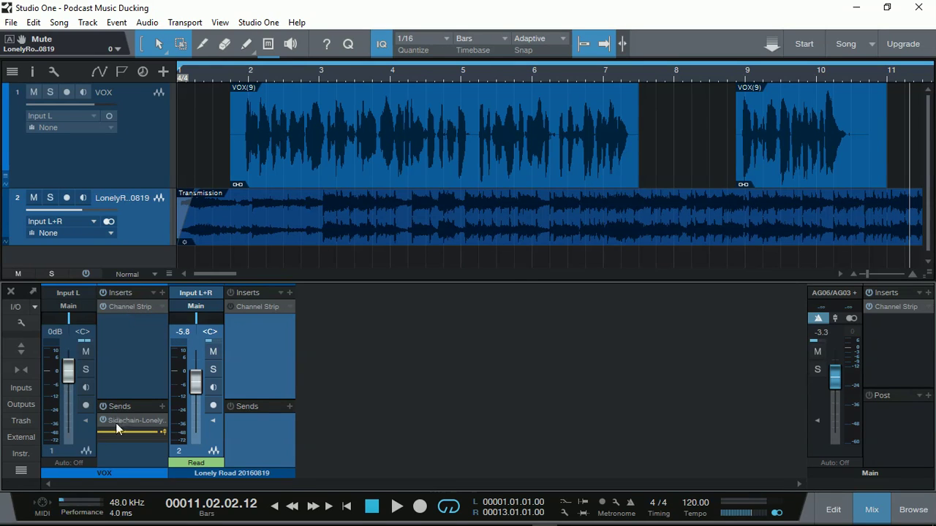
pyautogui.click(126, 307)
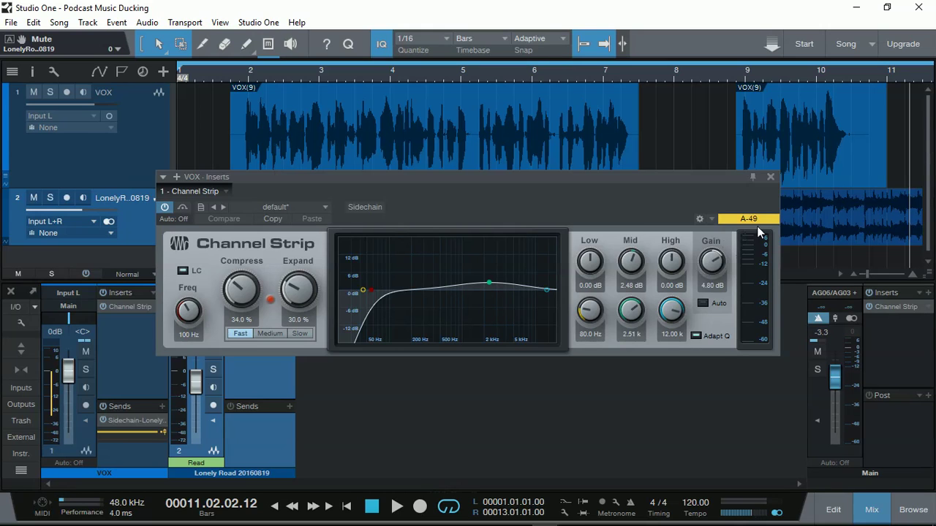
# - Close the VOX plug-in, insert a Channel Strip on the Lonely Road channel, and engage its sidechain
pyautogui.click(771, 178)
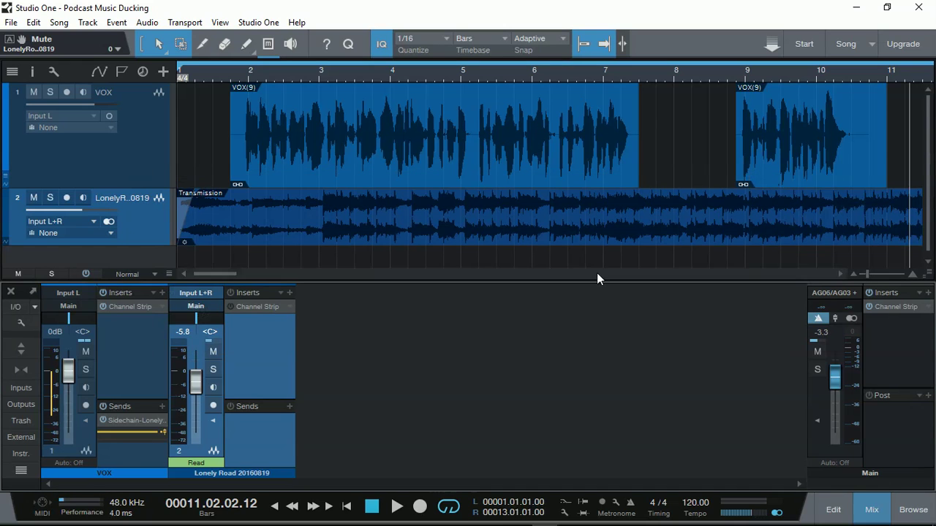
pyautogui.click(249, 306)
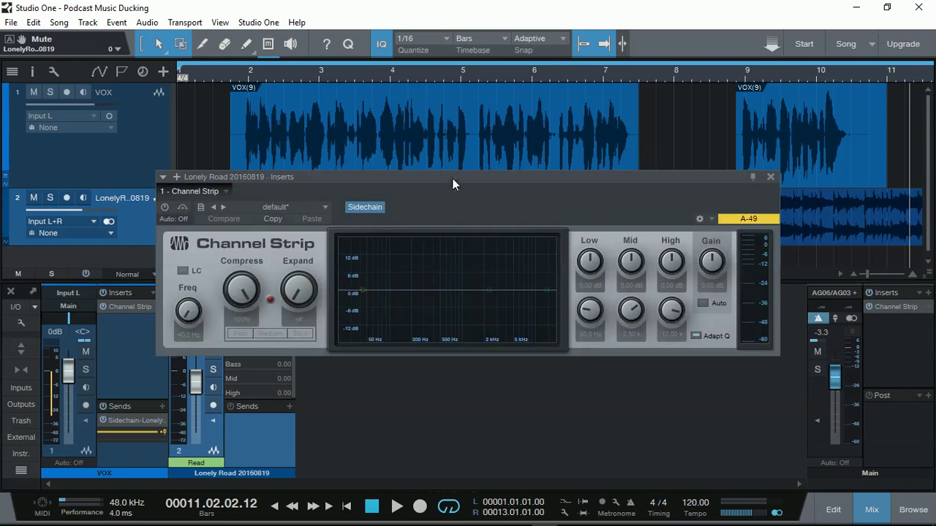
pyautogui.moveTo(453, 178); pyautogui.dragTo(558, 161)
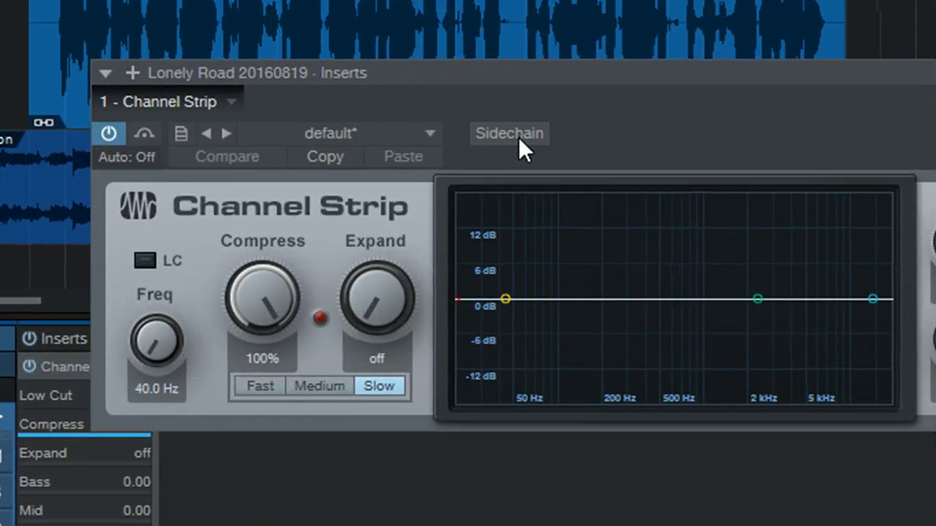
pyautogui.click(519, 139)
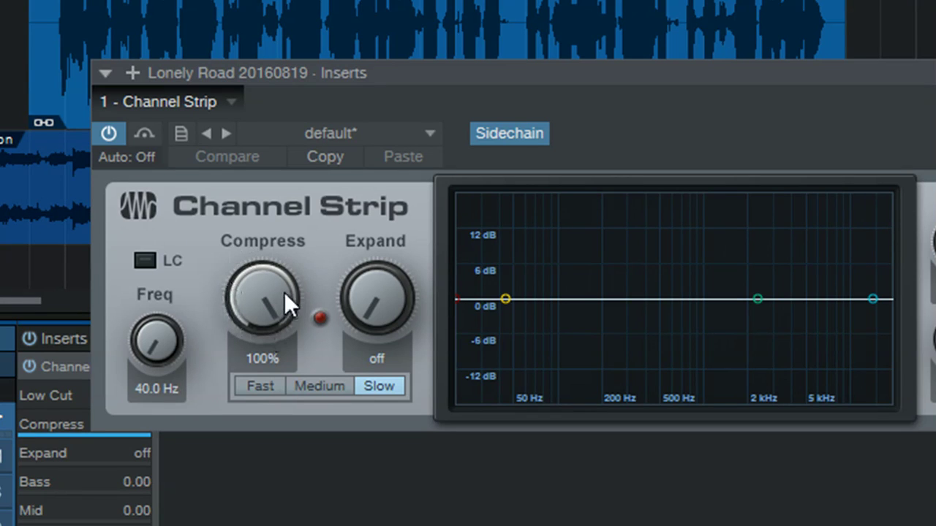
pyautogui.moveTo(685, 75); pyautogui.dragTo(702, 175)
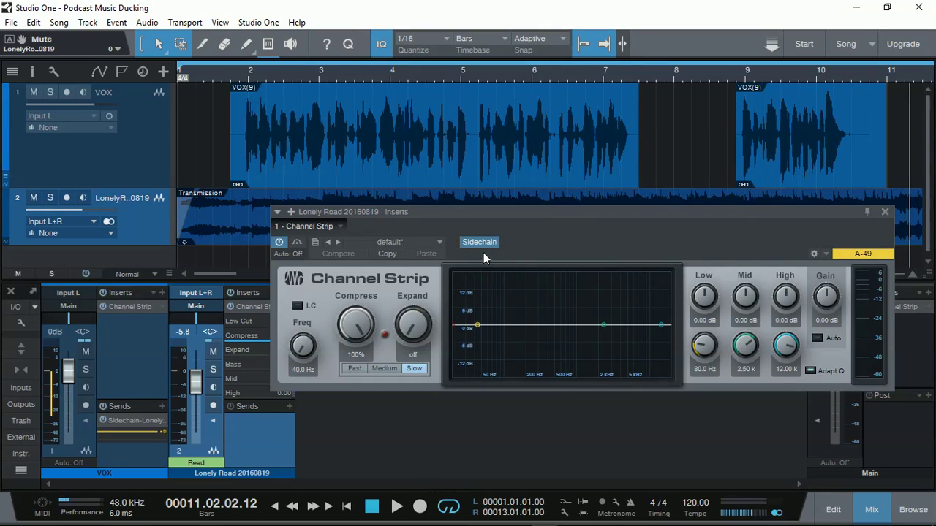
pyautogui.moveTo(144, 403); pyautogui.dragTo(144, 378)
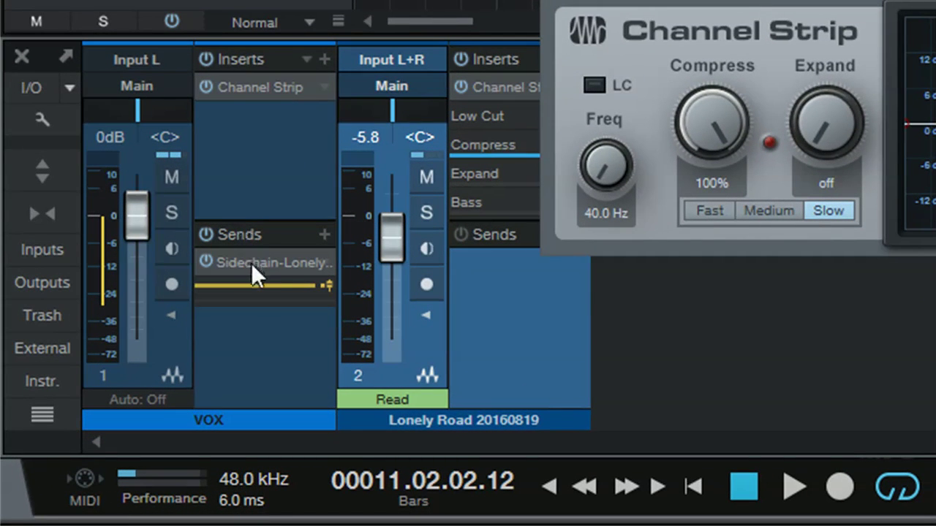
pyautogui.click(294, 237)
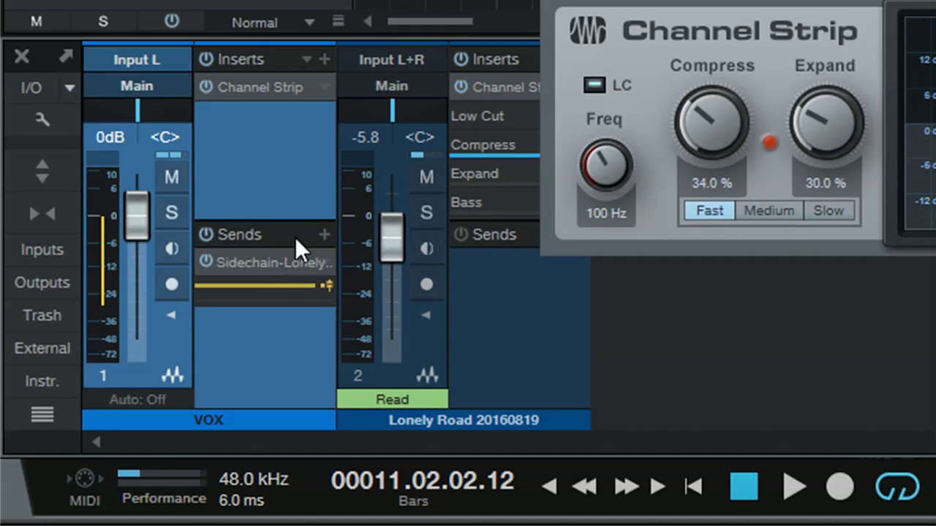
pyautogui.click(324, 234)
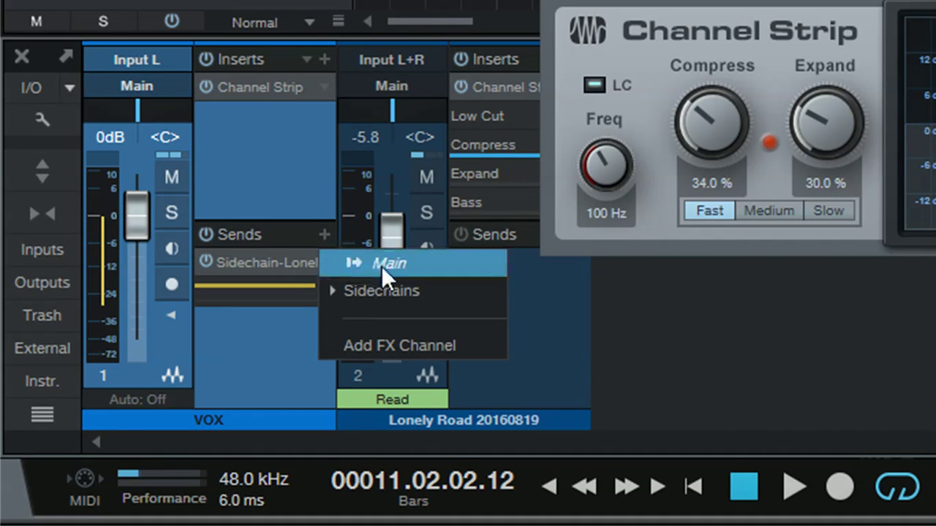
pyautogui.click(377, 287)
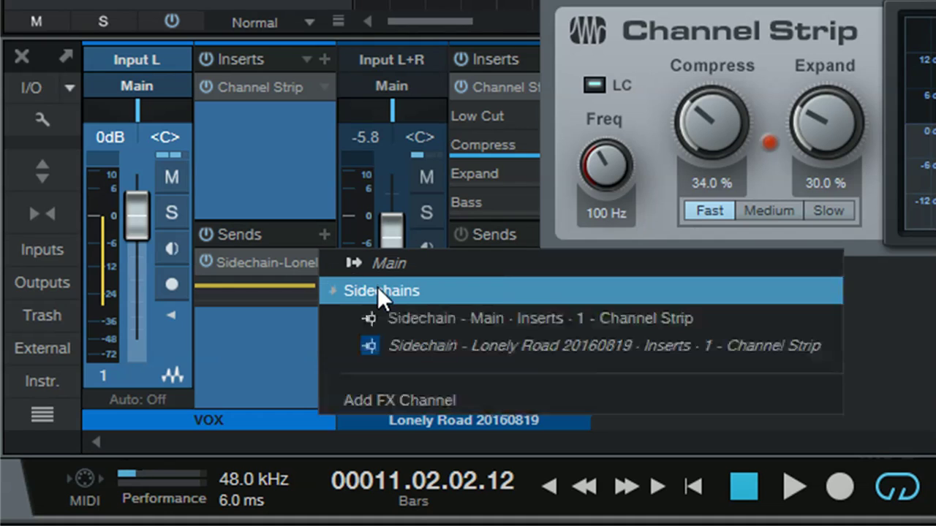
pyautogui.press('Up')
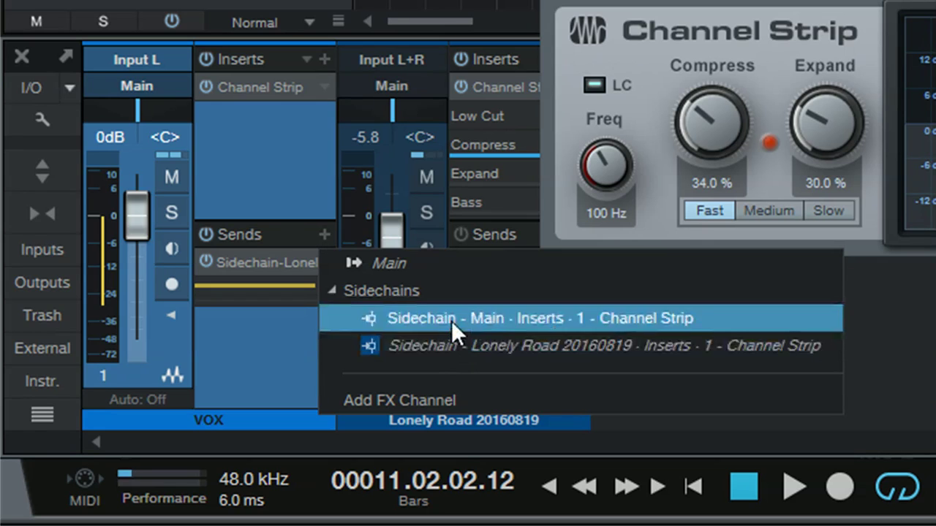
pyautogui.click(282, 175)
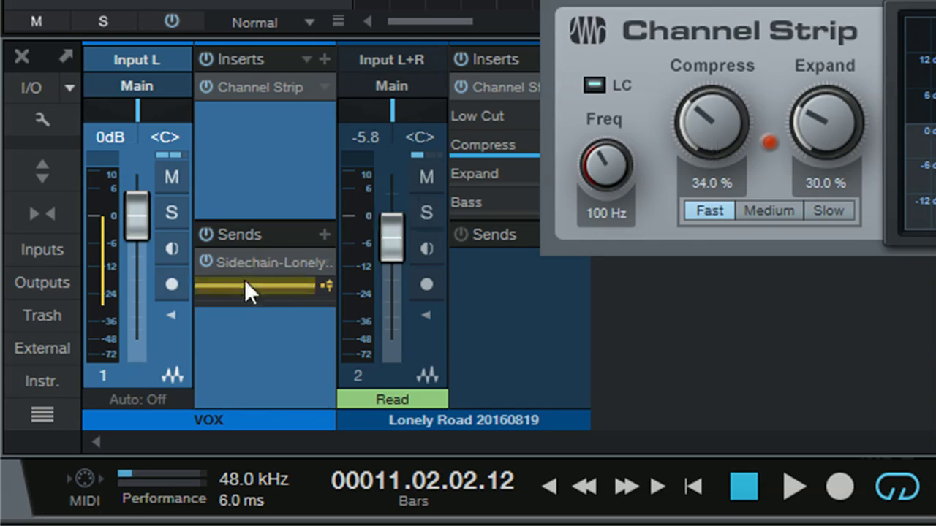
pyautogui.moveTo(303, 286)
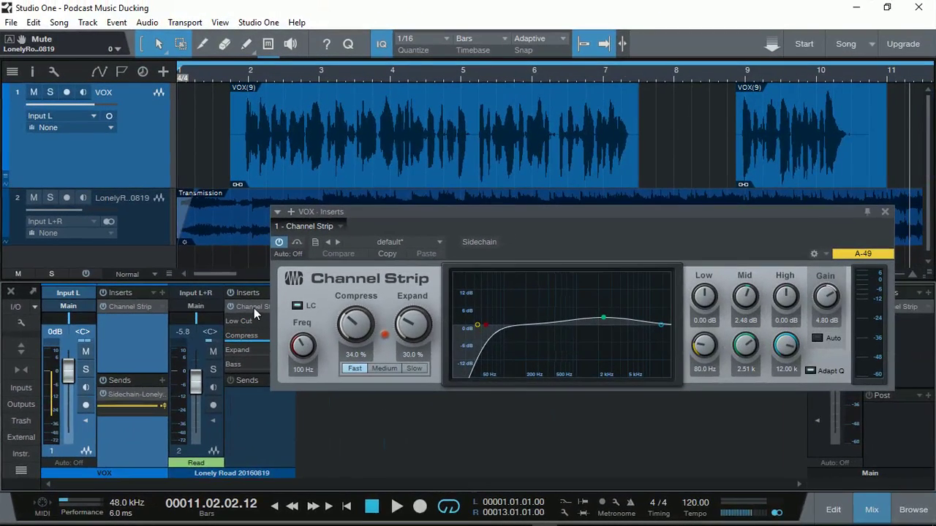
# - Reopen the Lonely Road Channel Strip (Slow, sidechain on) and play the song to hear the ducking
pyautogui.click(253, 306)
pyautogui.press('space')
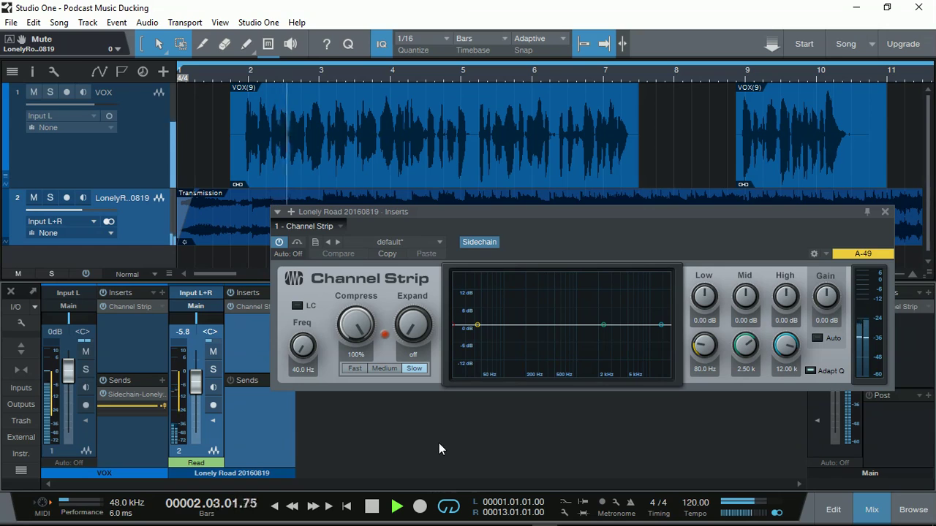
pyautogui.moveTo(592, 213); pyautogui.dragTo(592, 242)
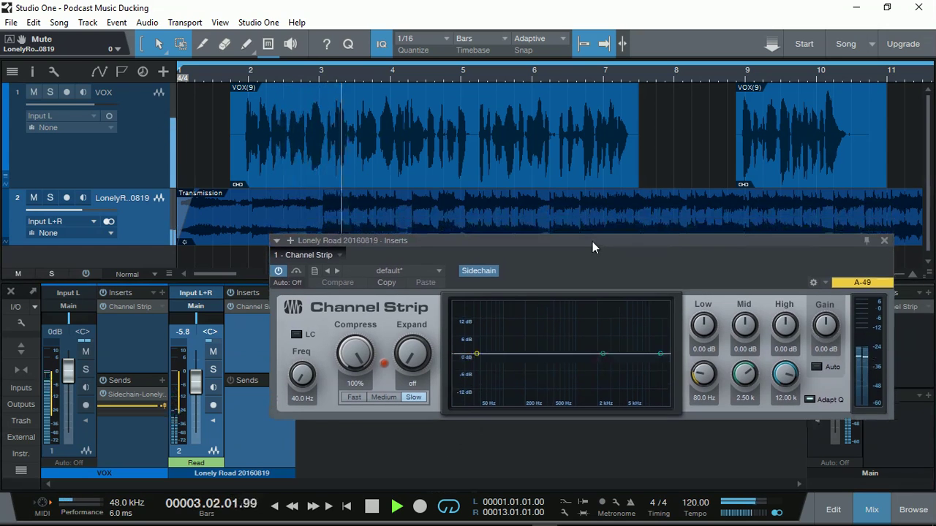
pyautogui.click(371, 507)
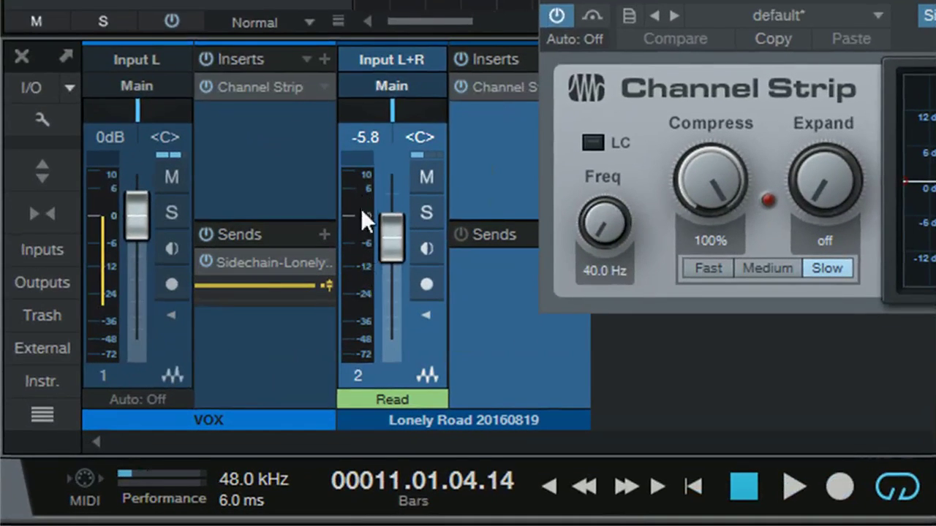
# - Replay from the song start to check the music ducking, stopping in bar 11
pyautogui.moveTo(364, 298)
pyautogui.click(696, 486)
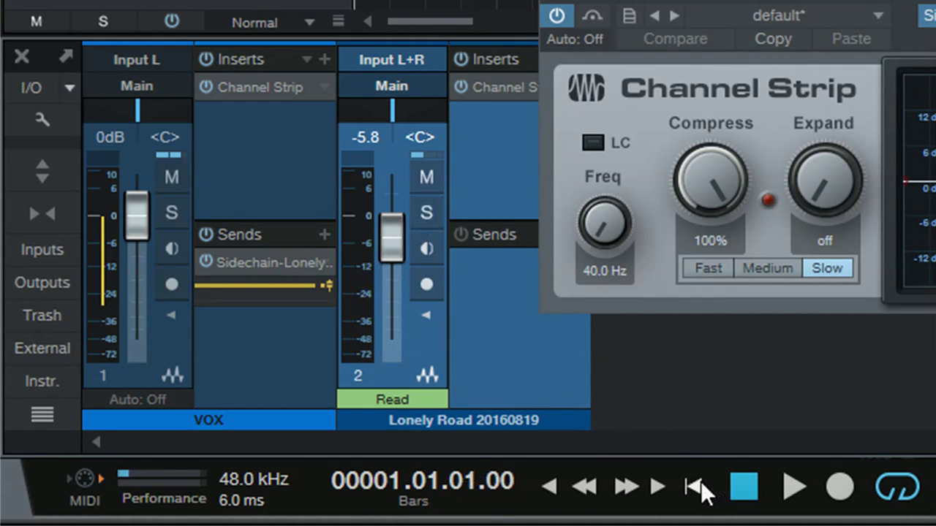
pyautogui.click(789, 487)
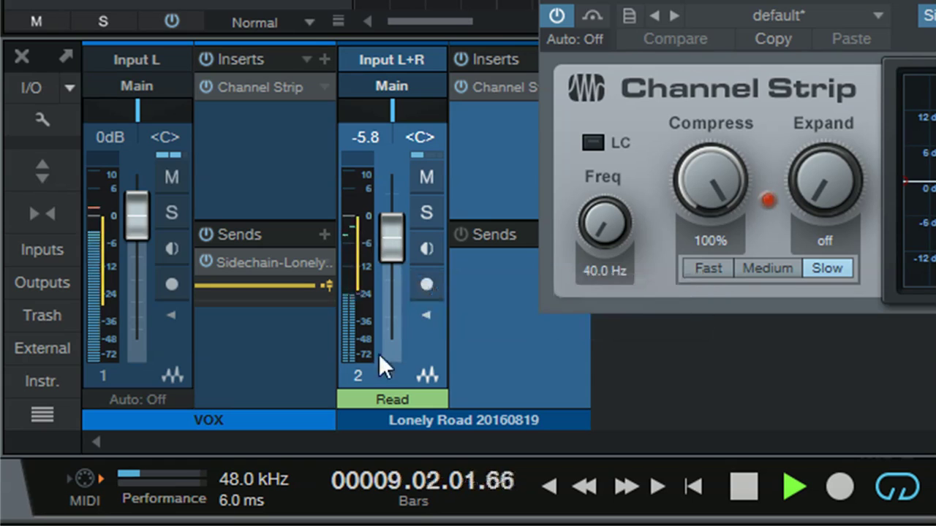
pyautogui.click(748, 484)
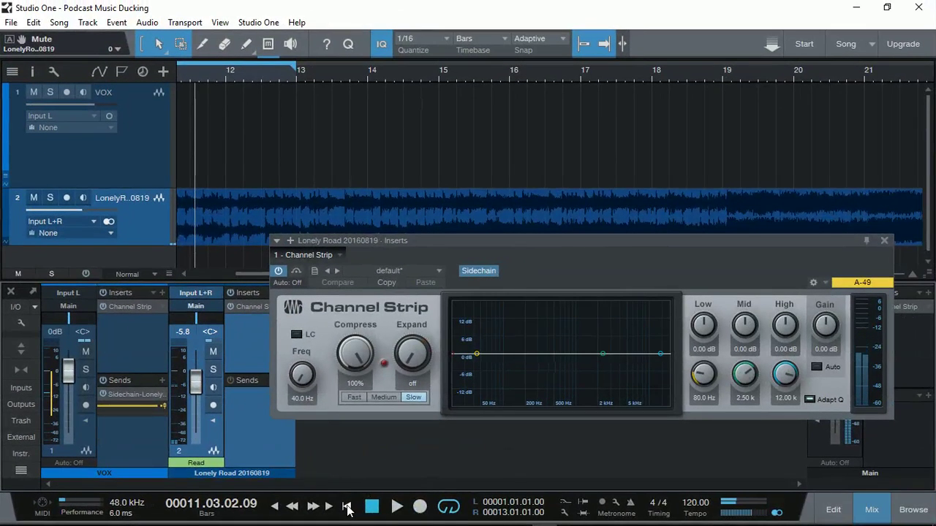
# - Return to the song start and move the first VOX voice event later to bar 3
pyautogui.press('Home')
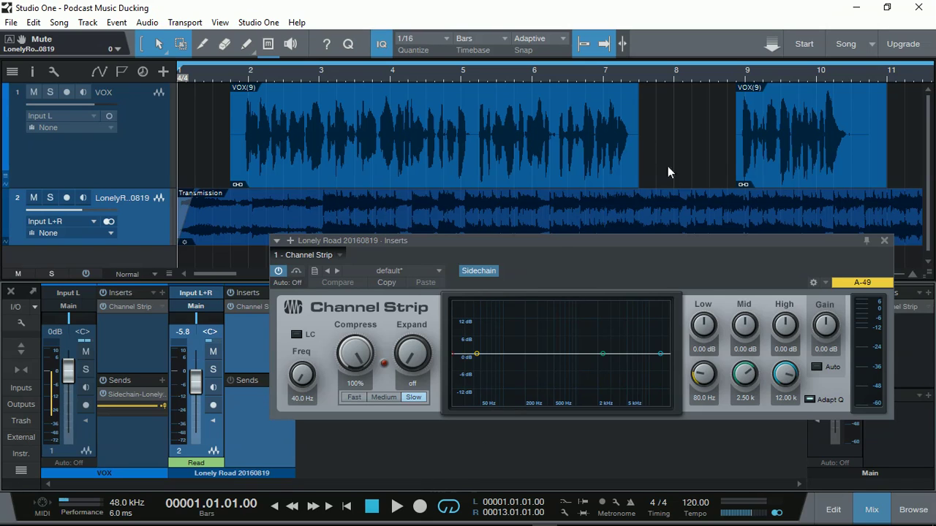
pyautogui.click(439, 175)
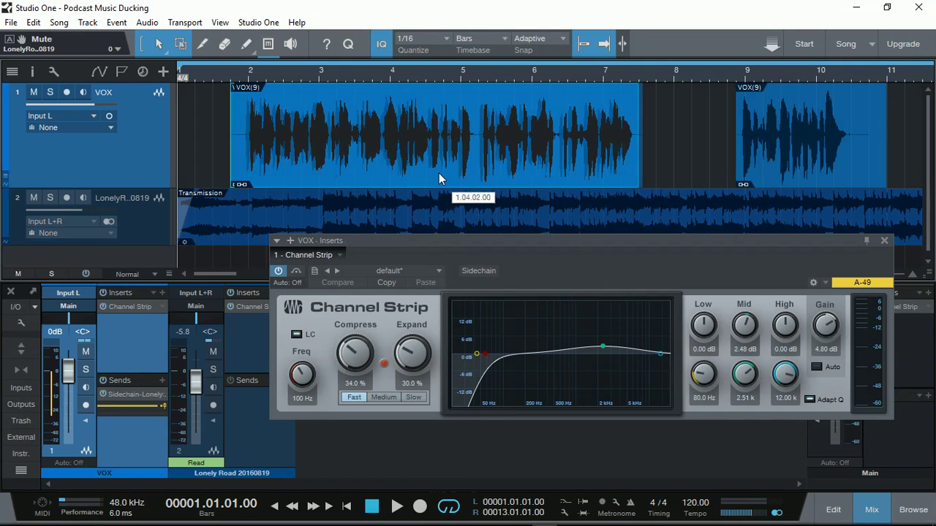
pyautogui.moveTo(439, 175); pyautogui.dragTo(508, 177)
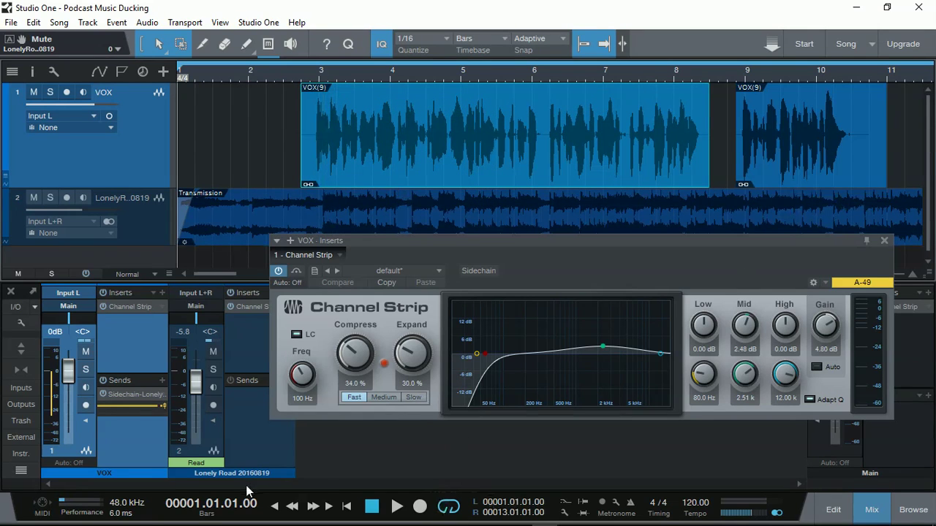
# - Close the channel strip window, move the second VOX event to bar 11, and show the music's volume envelope
pyautogui.click(886, 240)
pyautogui.moveTo(220, 274); pyautogui.dragTo(242, 279)
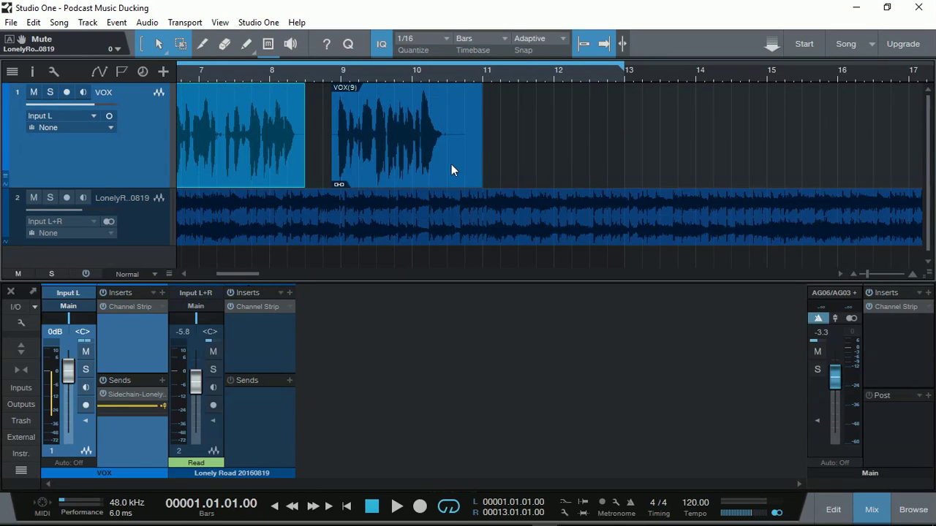
pyautogui.moveTo(451, 163); pyautogui.dragTo(579, 170)
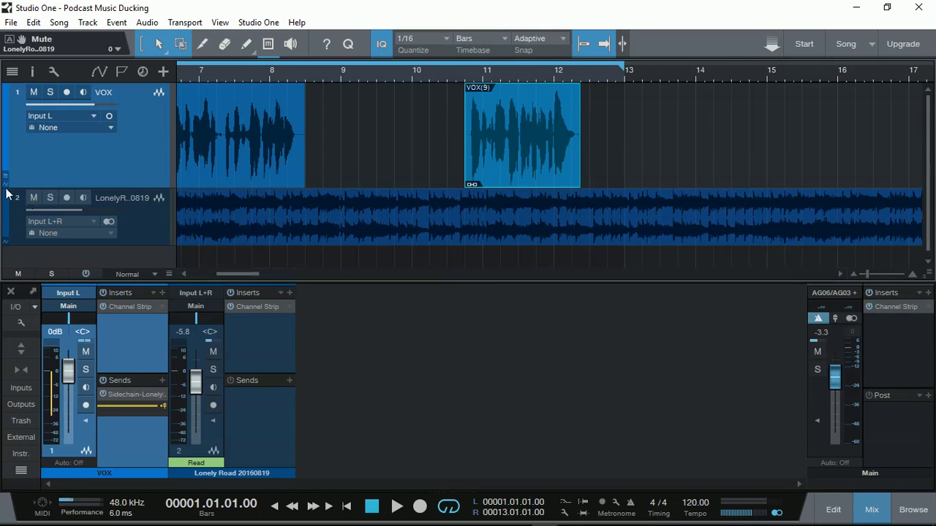
pyautogui.click(6, 242)
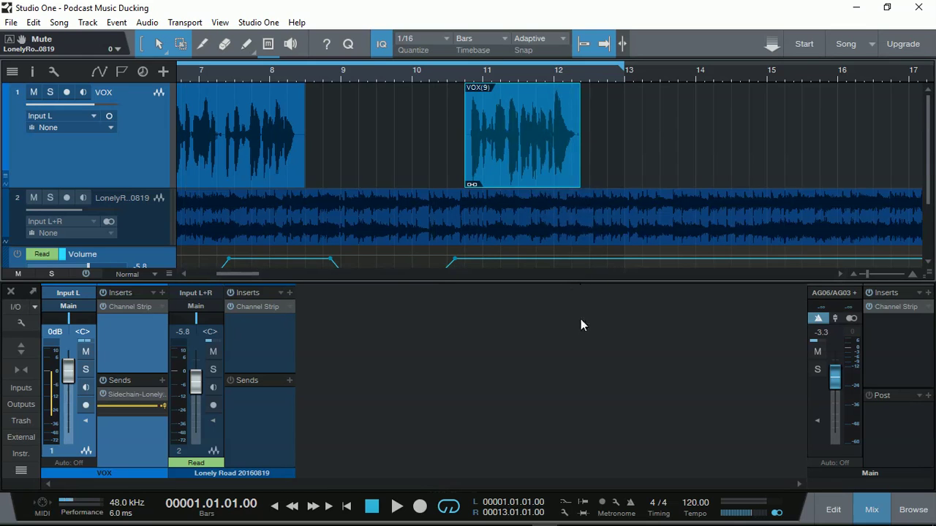
# - Hide the mixer to check the music's volume dips from bar 1, collapse both tracks' envelope lanes, then reopen the mixer
pyautogui.click(875, 511)
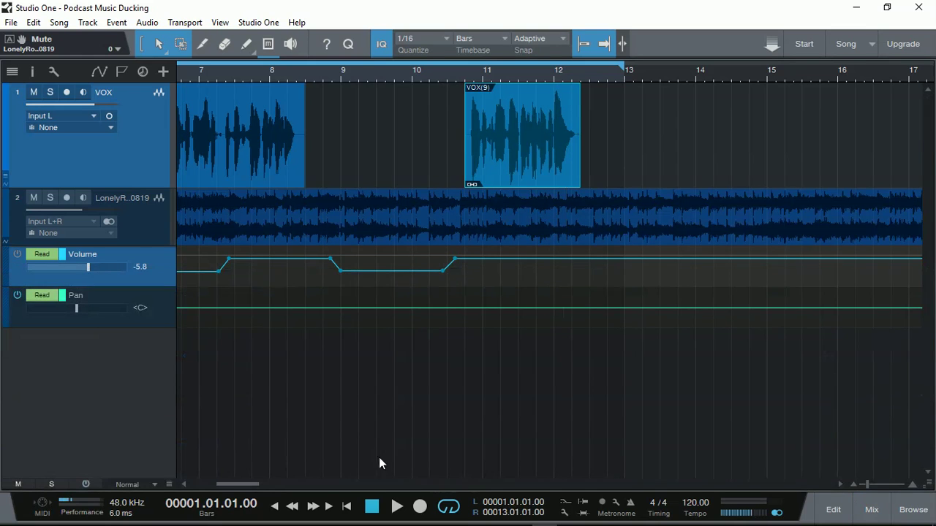
pyautogui.moveTo(257, 484); pyautogui.dragTo(225, 485)
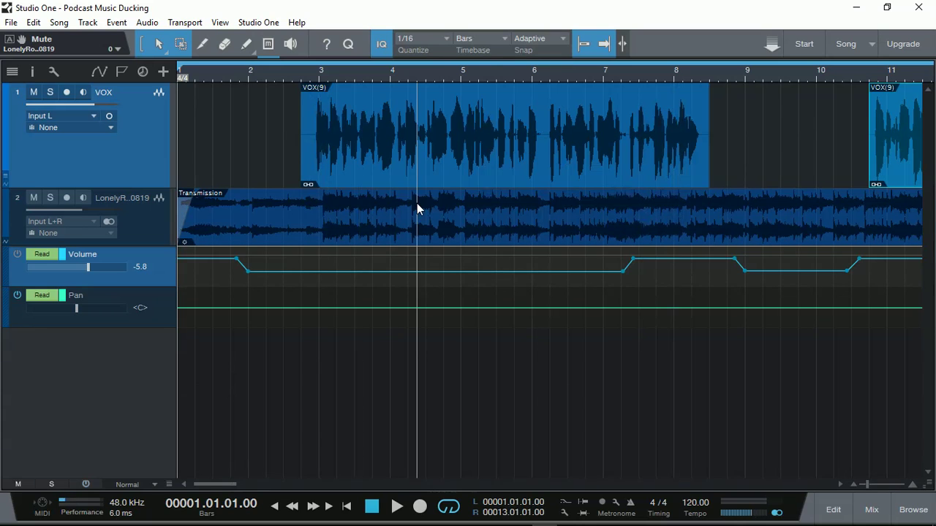
pyautogui.moveTo(239, 261)
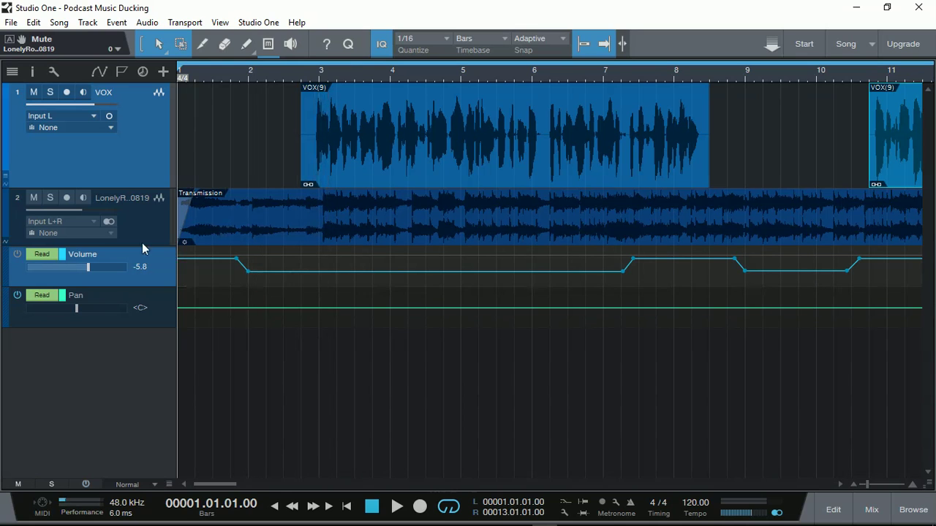
pyautogui.click(5, 188)
pyautogui.click(5, 188)
pyautogui.click(8, 246)
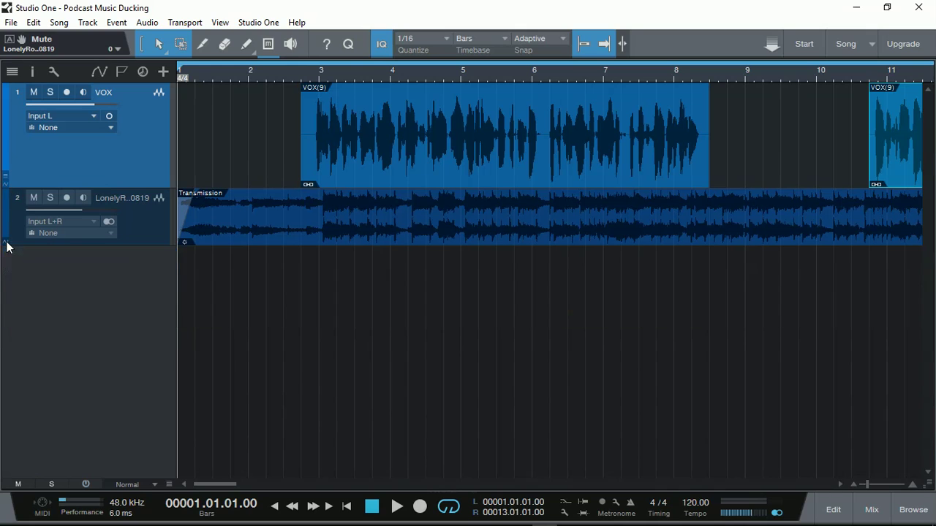
pyautogui.click(872, 511)
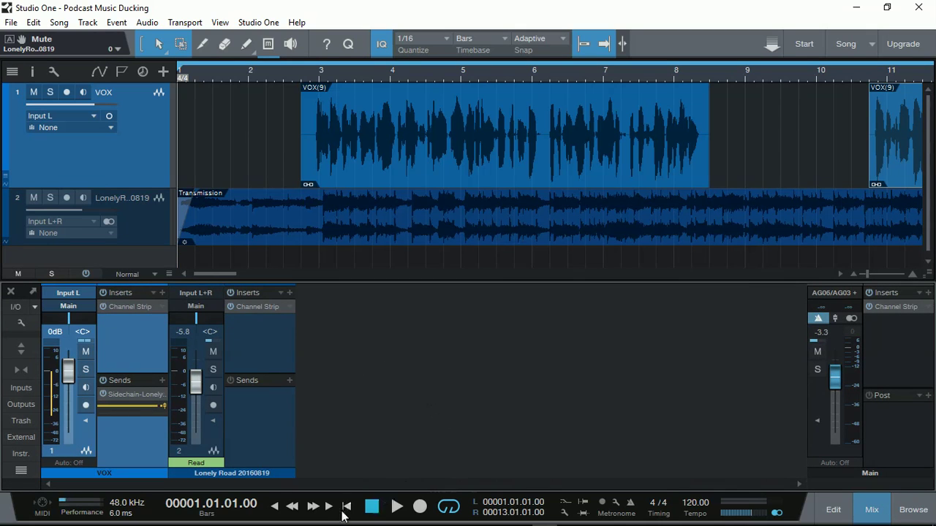
# - Play the arrangement to hear the music duck under the voice, then return to bar 1
pyautogui.press('space')
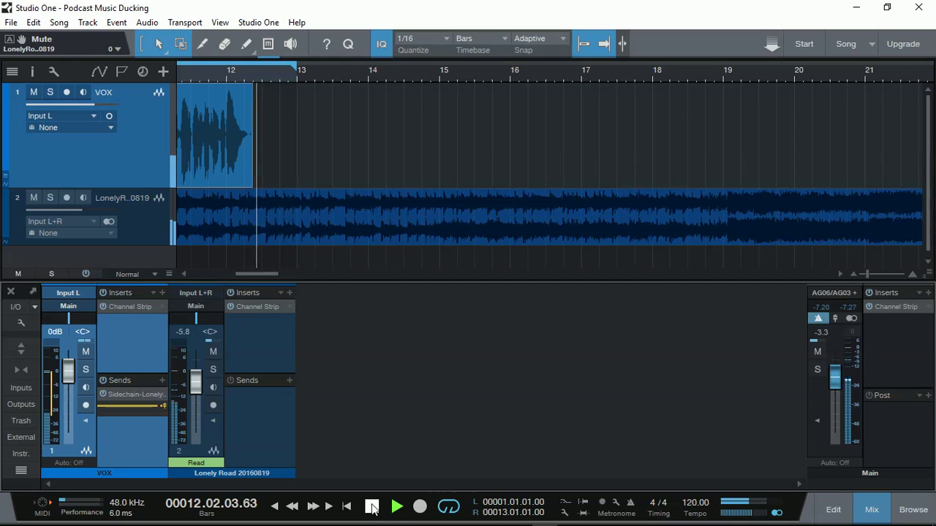
pyautogui.click(372, 508)
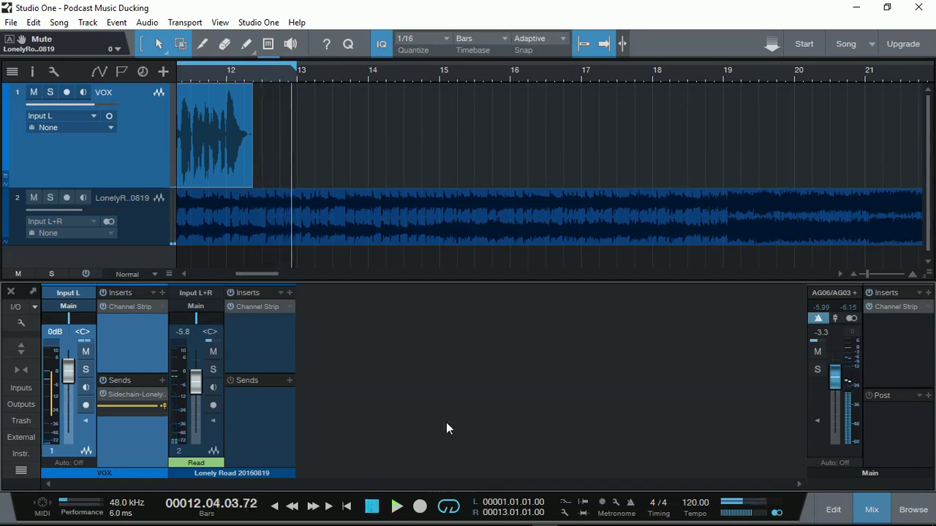
pyautogui.click(348, 507)
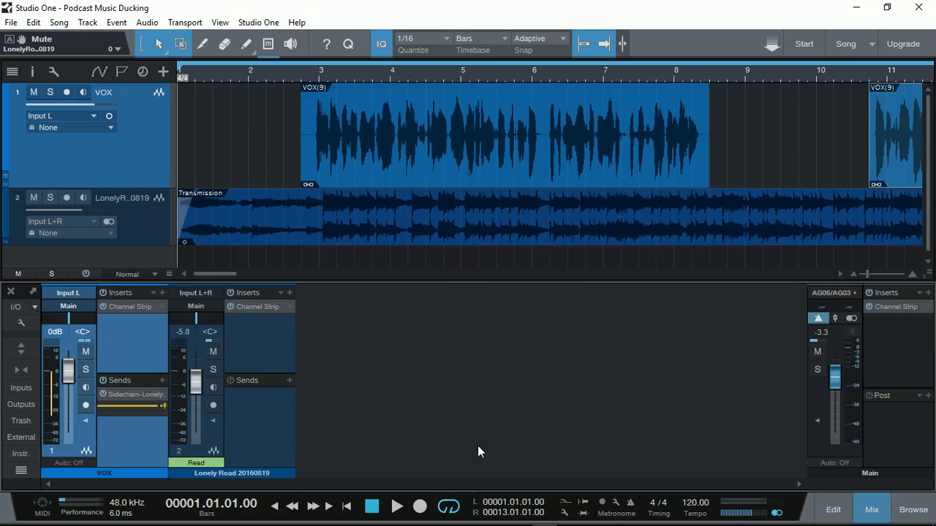
# - Delete both VOX events from the VOX track
pyautogui.click(450, 171)
pyautogui.press('Delete')
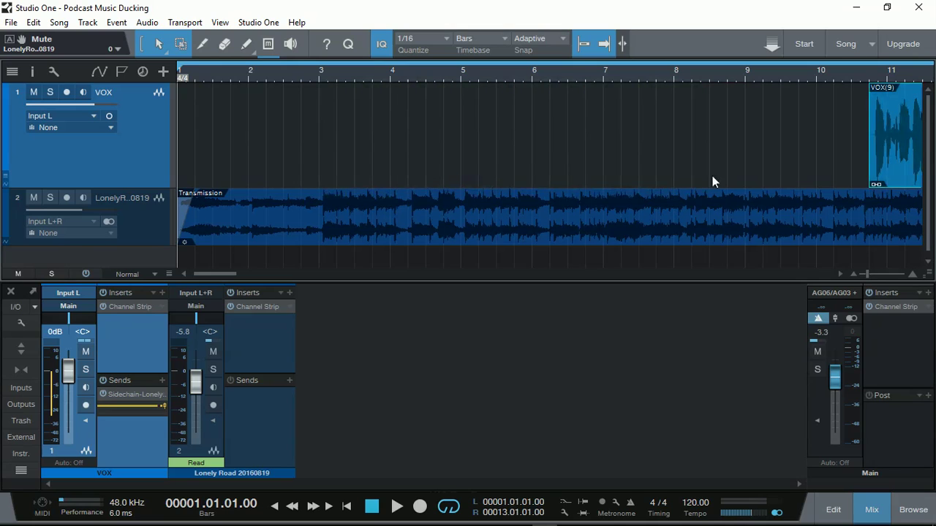
pyautogui.press('Delete')
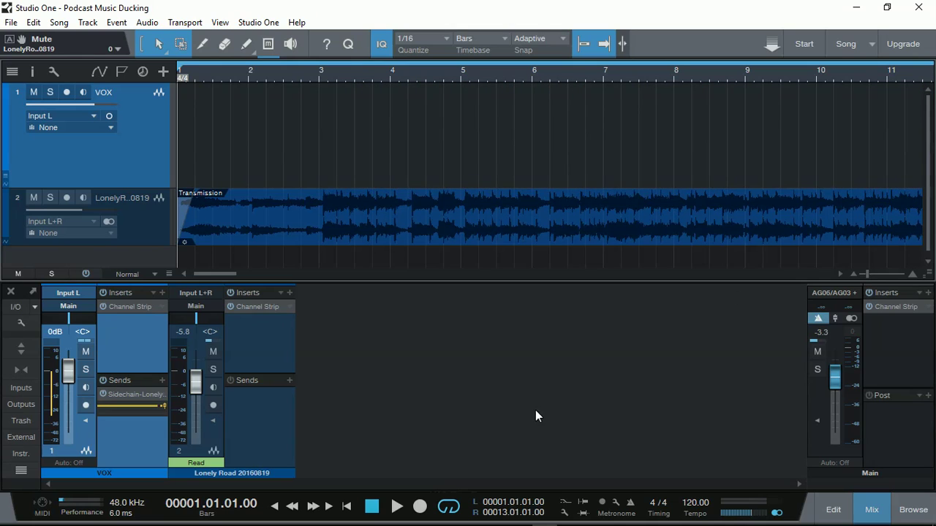
# - Arm the VOX track for recording, set the playhead to bar 2.4, and mute Lonely Road
pyautogui.click(67, 92)
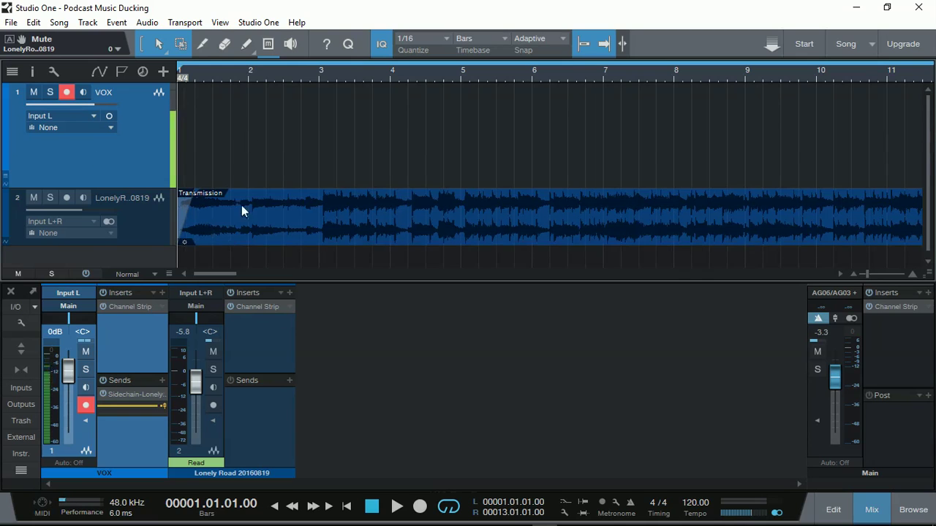
pyautogui.click(303, 71)
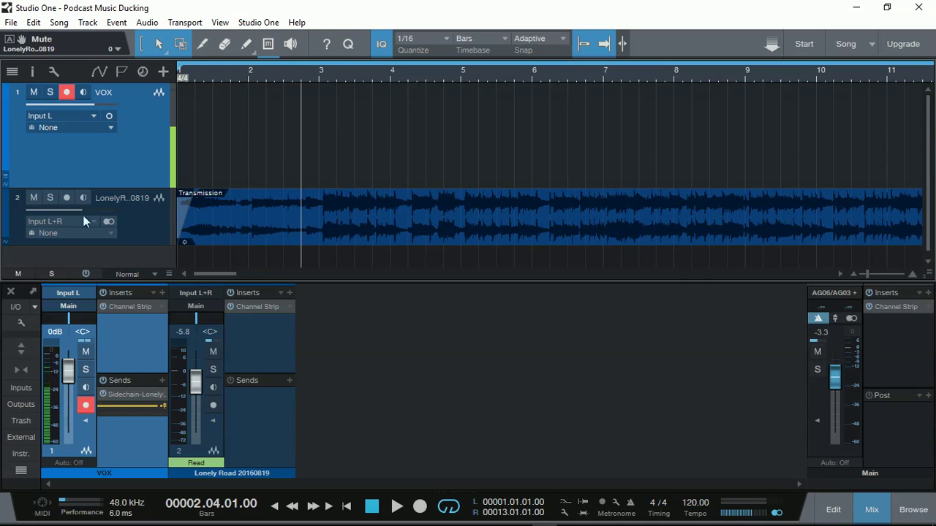
pyautogui.click(33, 198)
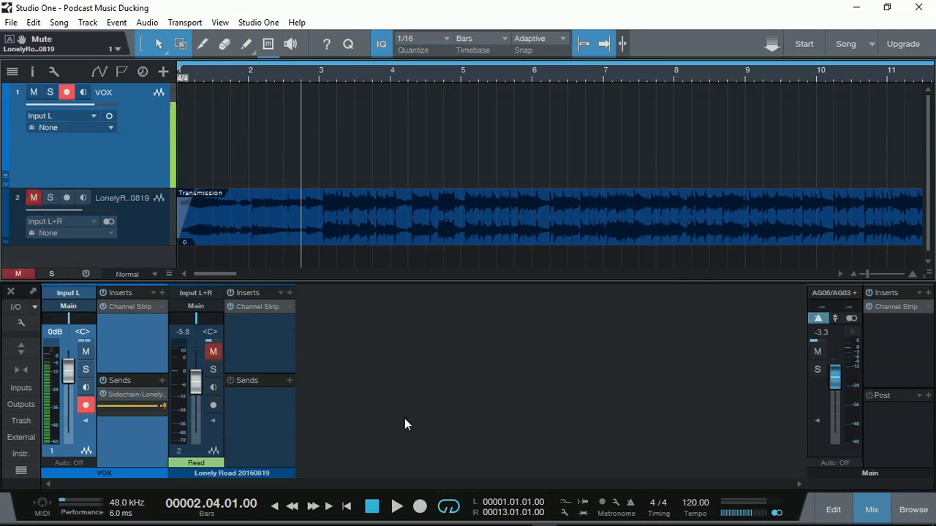
# - Record a new VOX(10) voice take spanning roughly bars 3 to 11
pyautogui.click(420, 506)
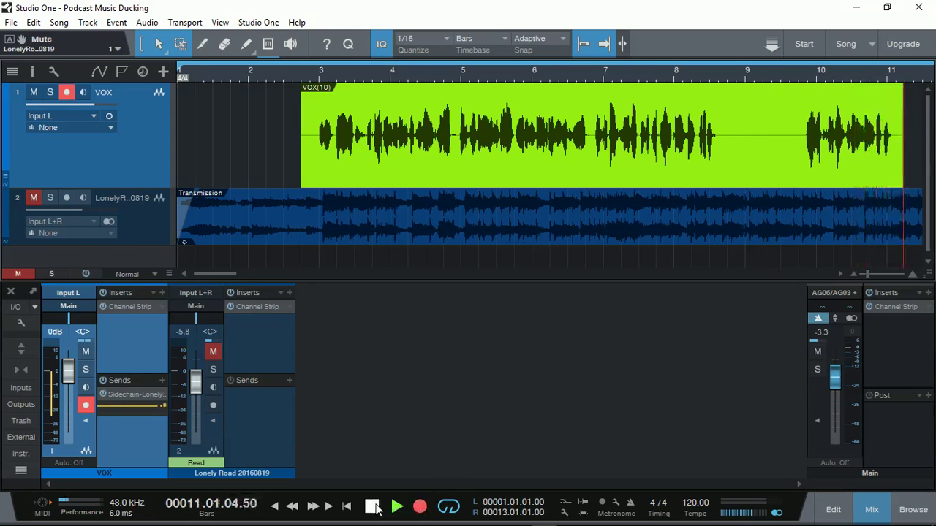
pyautogui.click(373, 506)
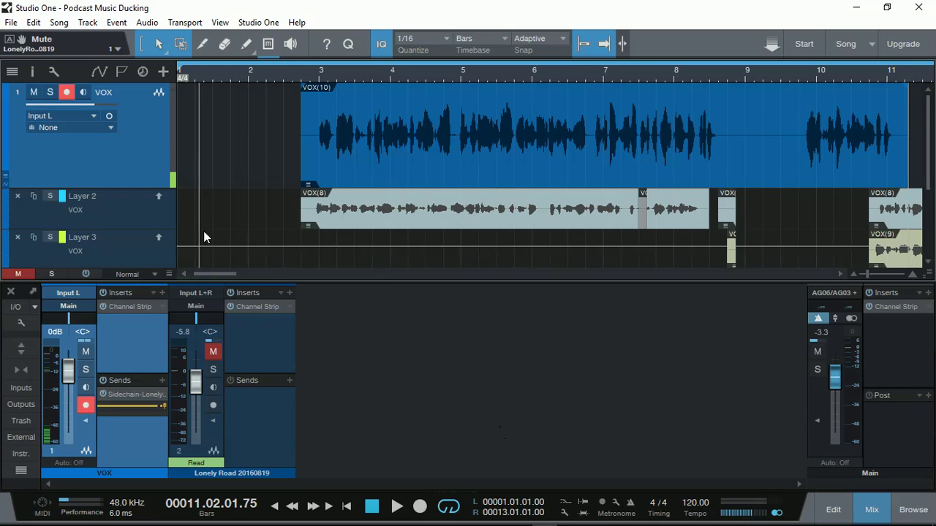
# - Hide the VOX take layers and apply Normalize Audio to the VOX(10) clip
pyautogui.click(5, 178)
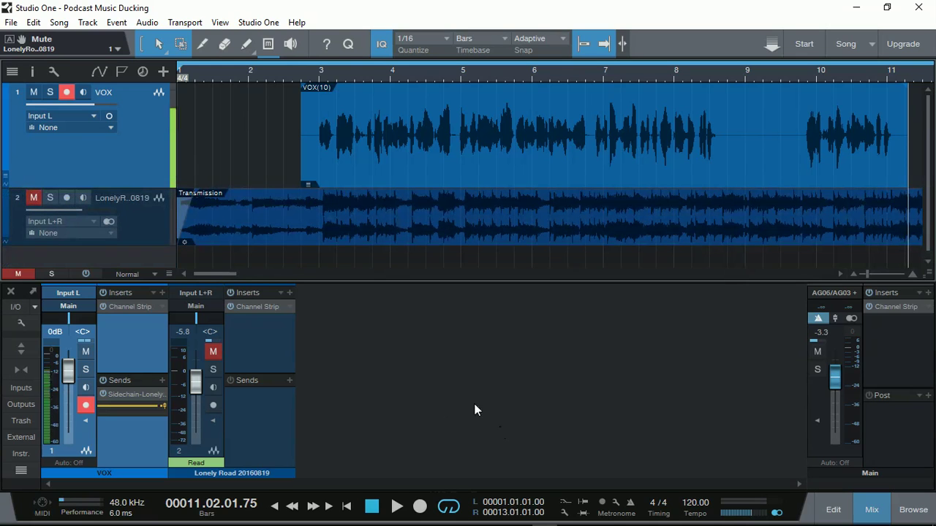
pyautogui.click(281, 73)
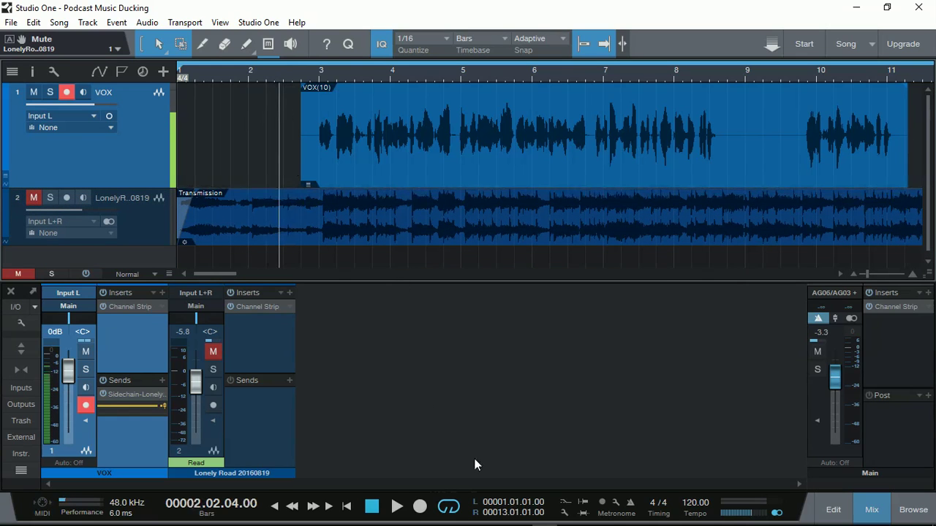
pyautogui.rightClick(478, 167)
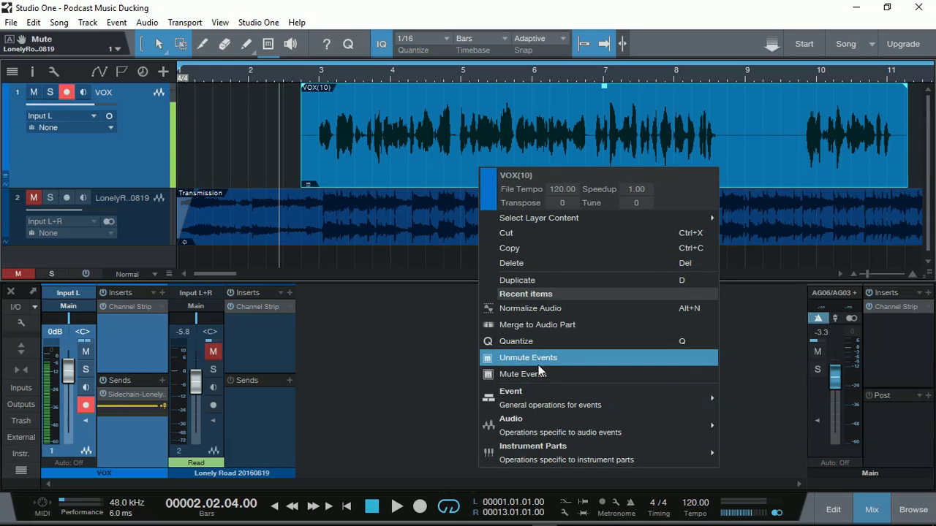
pyautogui.click(544, 311)
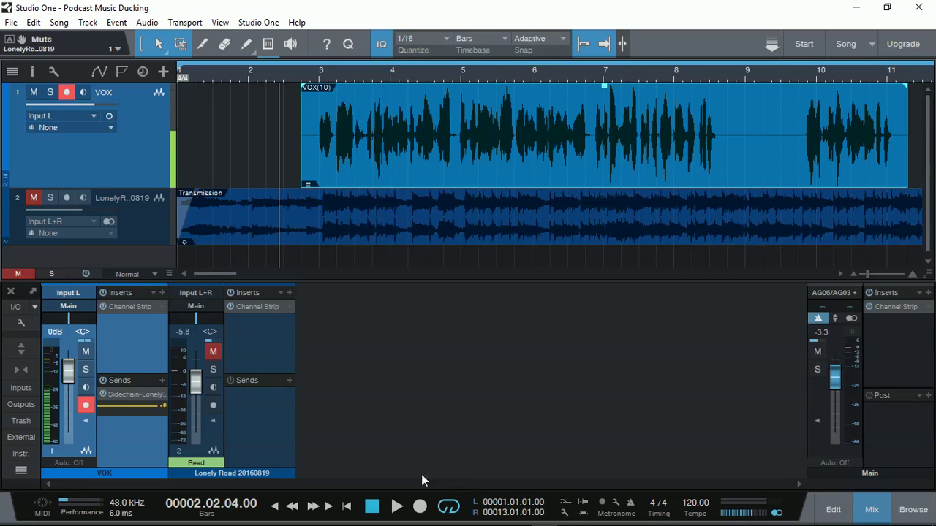
# - Briefly preview the voice, then unmute the Lonely Road music track and go back to the start
pyautogui.click(398, 510)
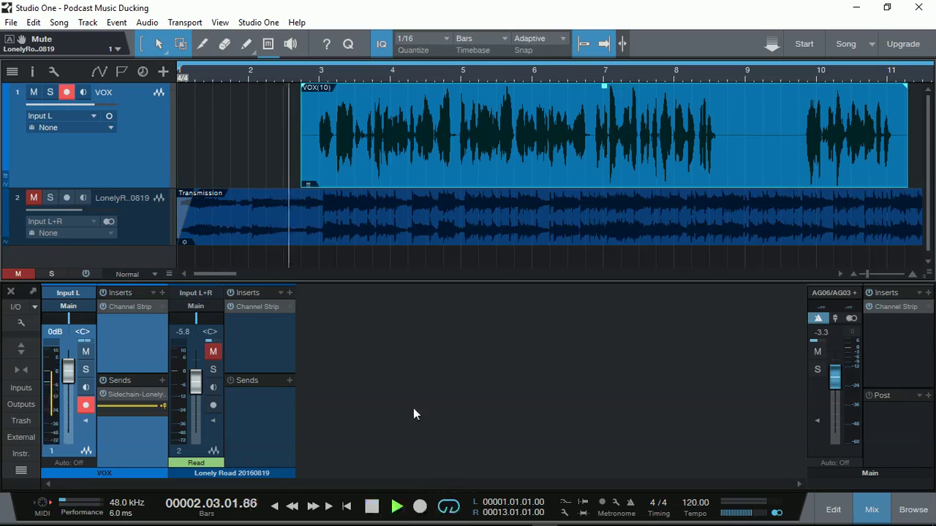
pyautogui.click(371, 506)
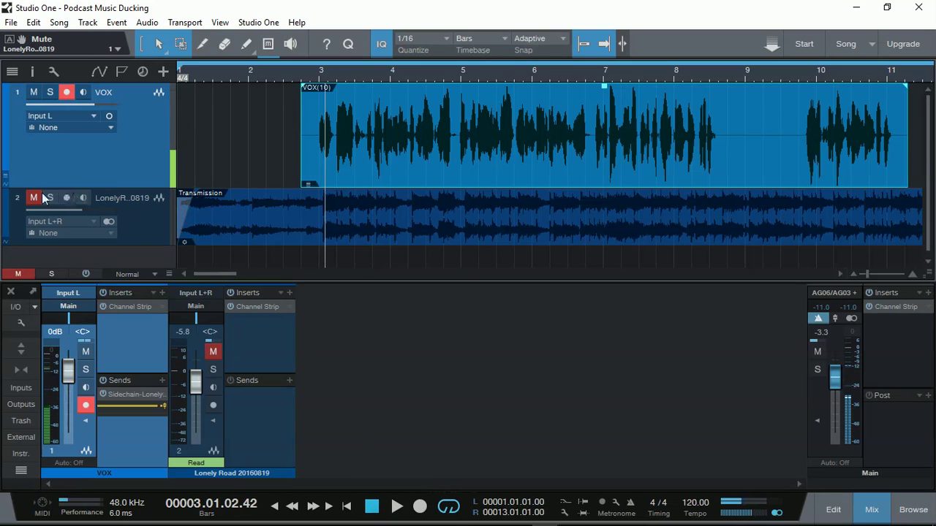
pyautogui.click(33, 198)
pyautogui.click(371, 506)
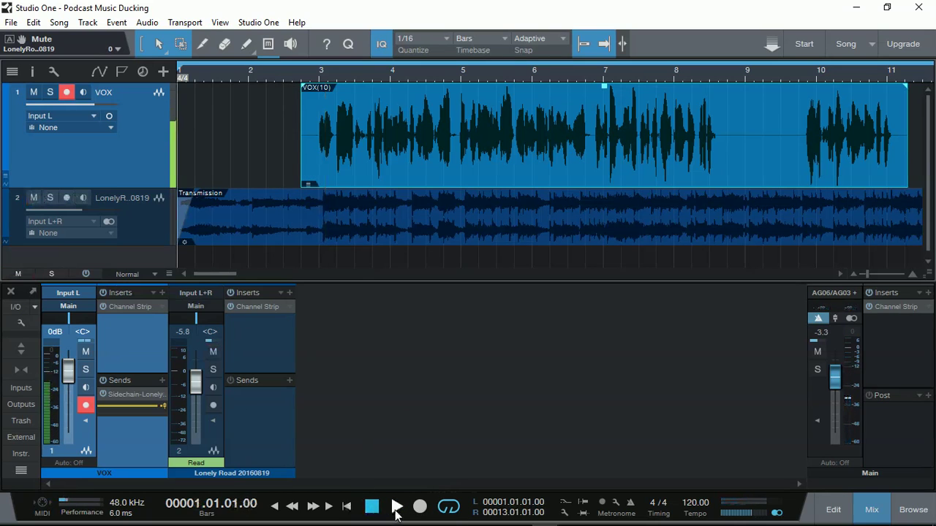
# - Play the voice over the ducked music, disarm VOX recording, return to bar 1, and select VOX(10)
pyautogui.click(397, 509)
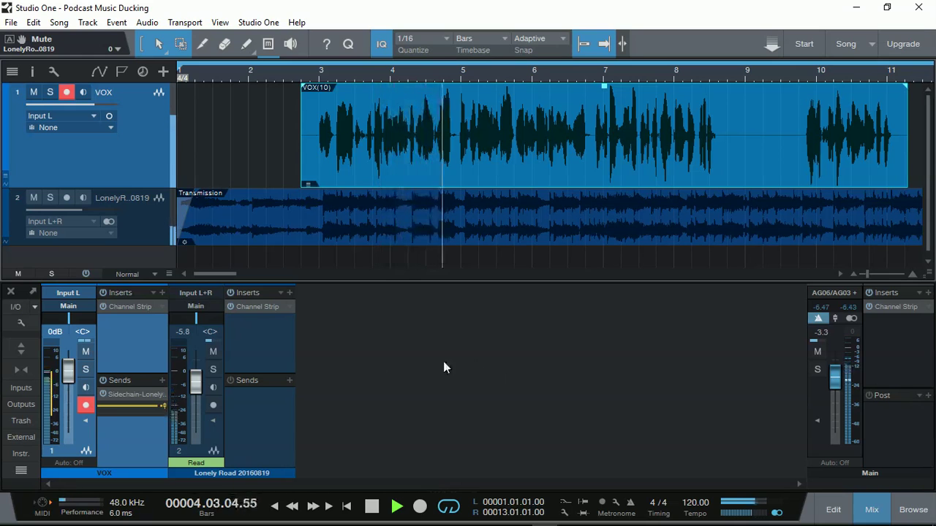
pyautogui.click(269, 430)
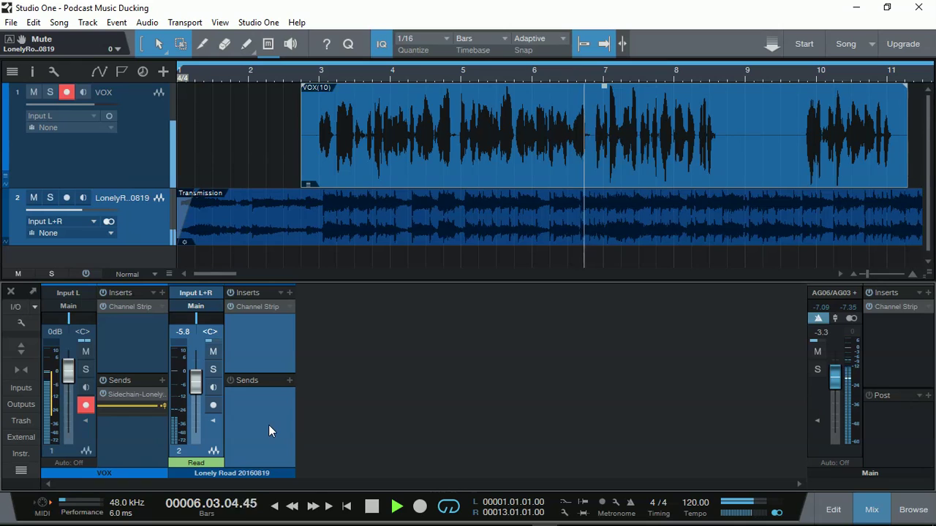
pyautogui.click(86, 405)
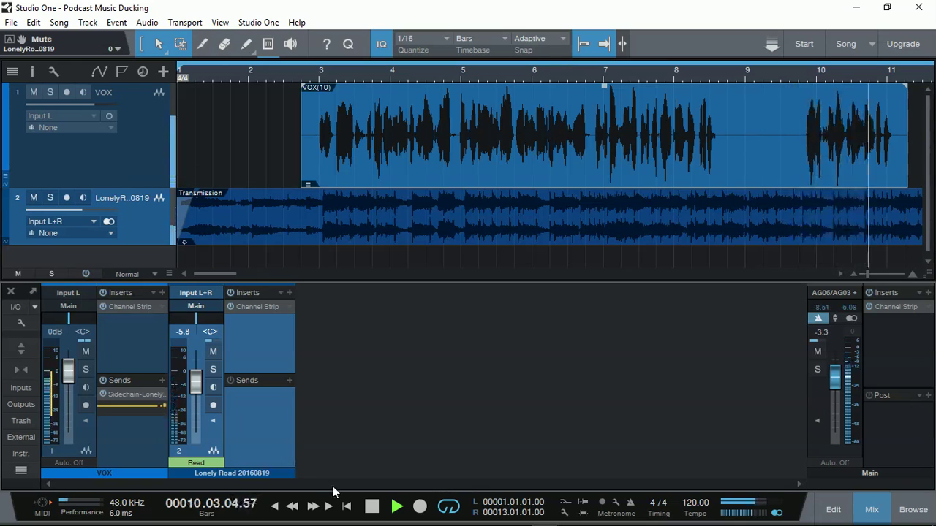
pyautogui.click(373, 512)
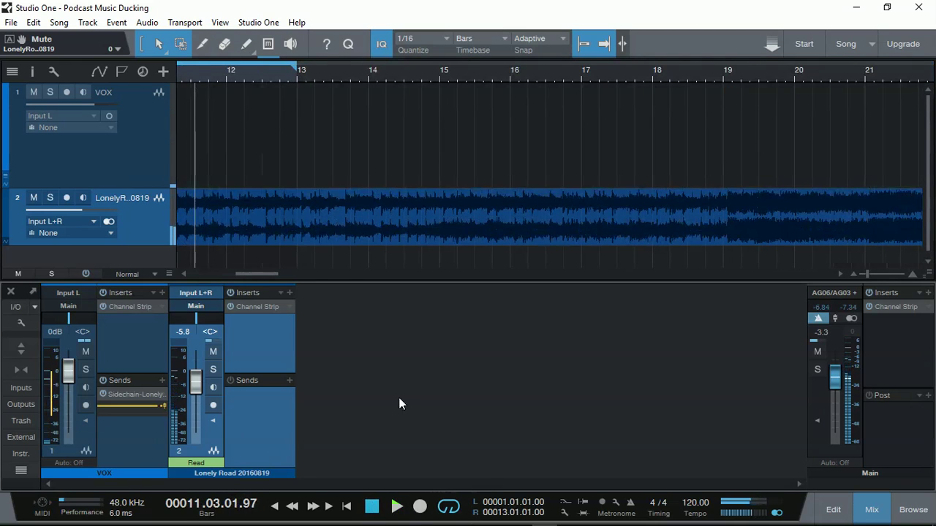
pyautogui.click(348, 506)
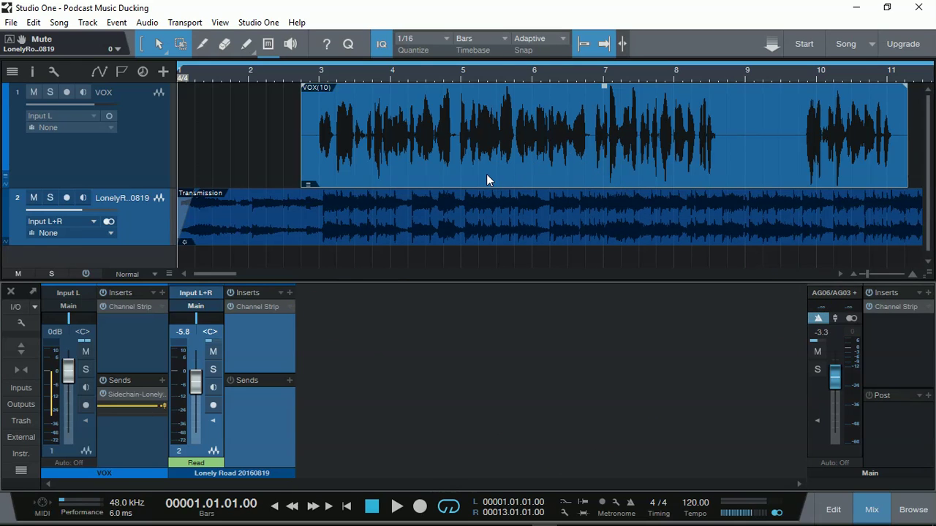
pyautogui.click(486, 174)
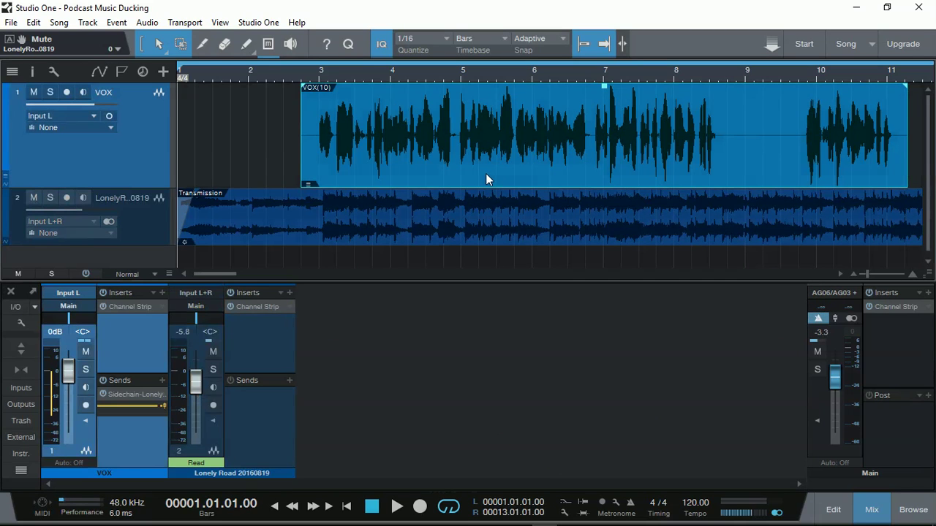
# - Delete the VOX(10) voice clip and save the song as template 'Podcast Music Ducking'
pyautogui.press('Delete')
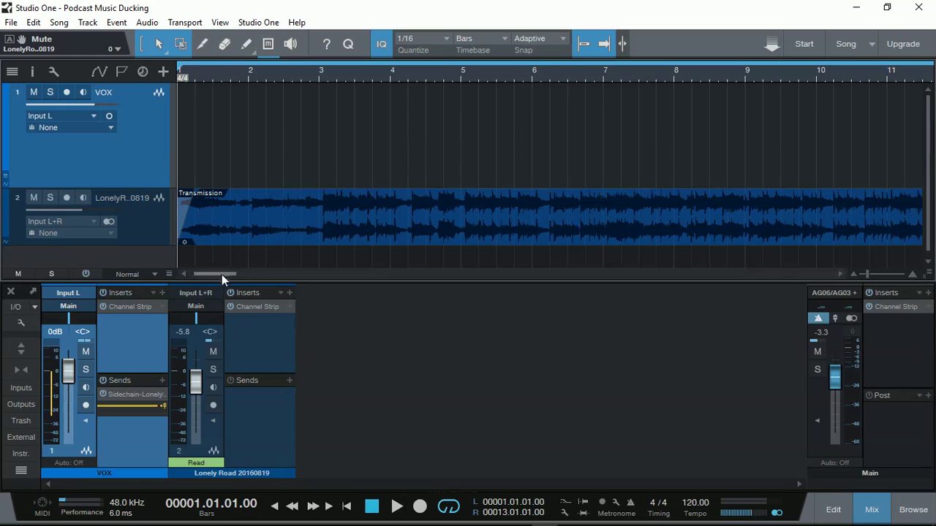
pyautogui.moveTo(222, 274)
pyautogui.mouseDown()
pyautogui.moveTo(261, 280)
pyautogui.moveTo(214, 284)
pyautogui.mouseUp()
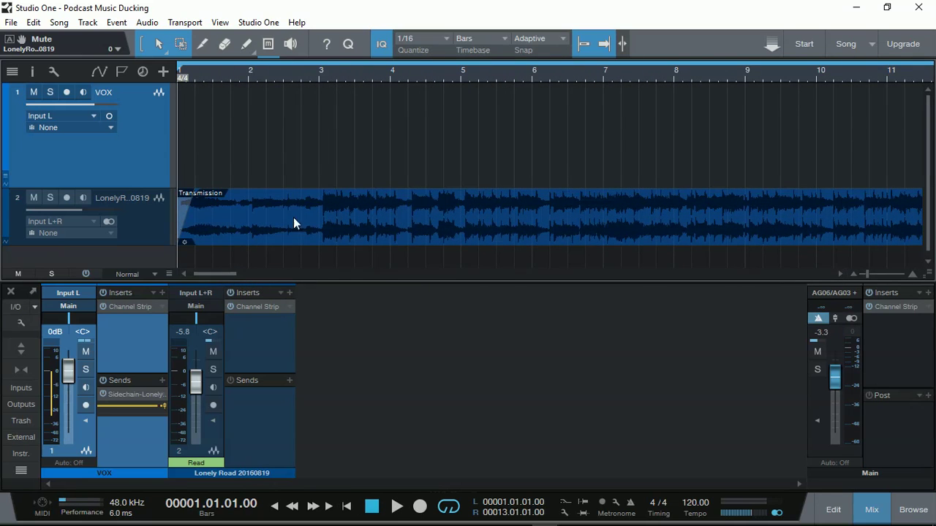
pyautogui.click(11, 23)
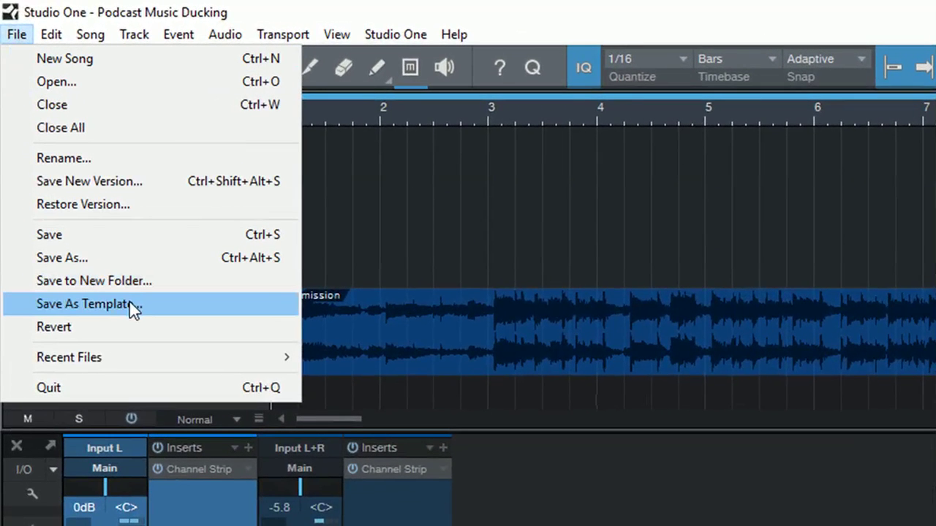
pyautogui.click(130, 306)
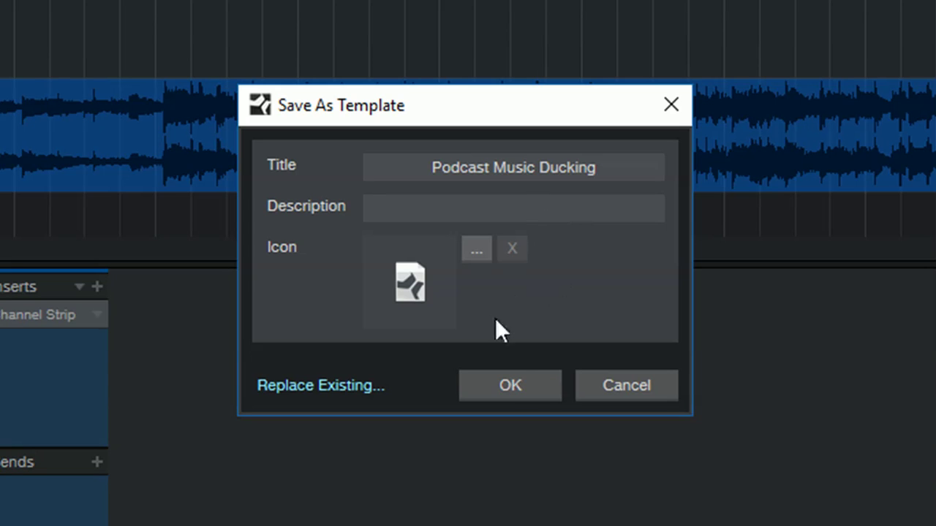
pyautogui.click(511, 385)
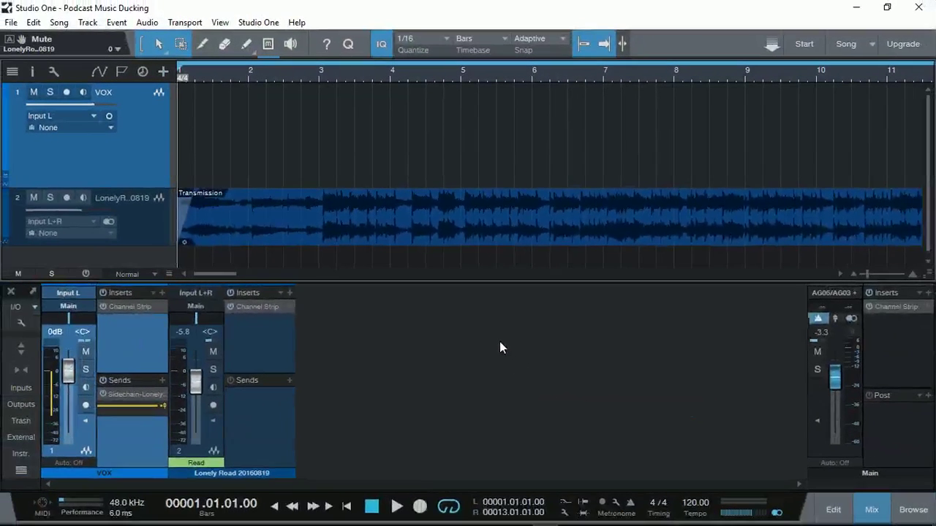
pyautogui.click(11, 22)
# - Create a new song from the 'Podcast Music Ducking' user template
pyautogui.click(27, 38)
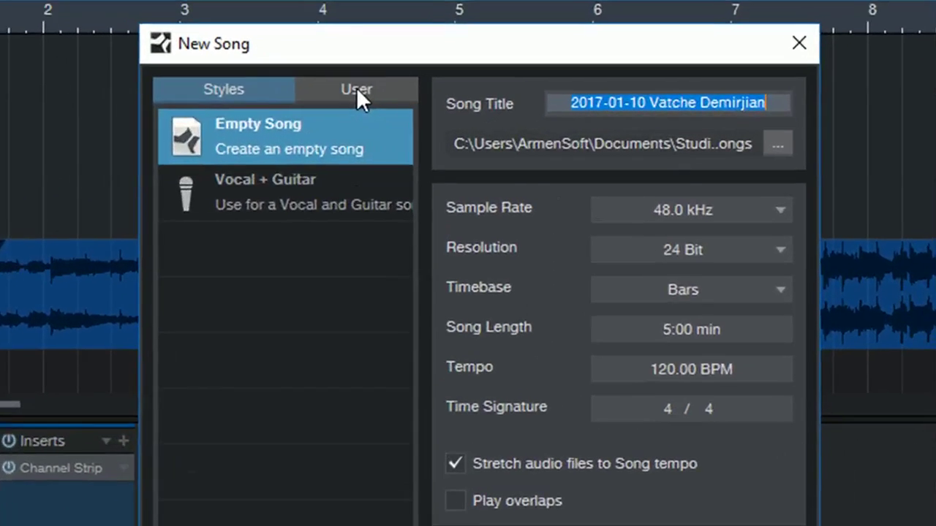
pyautogui.click(408, 110)
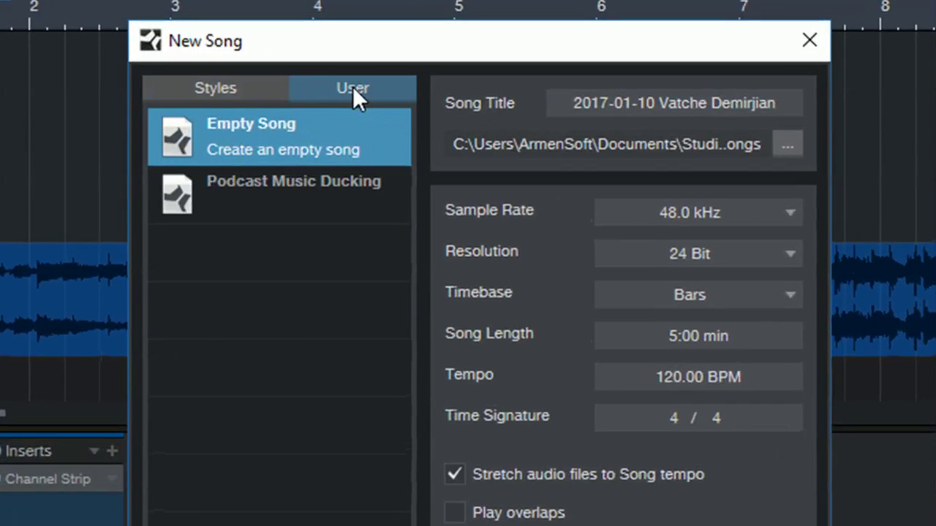
pyautogui.click(297, 197)
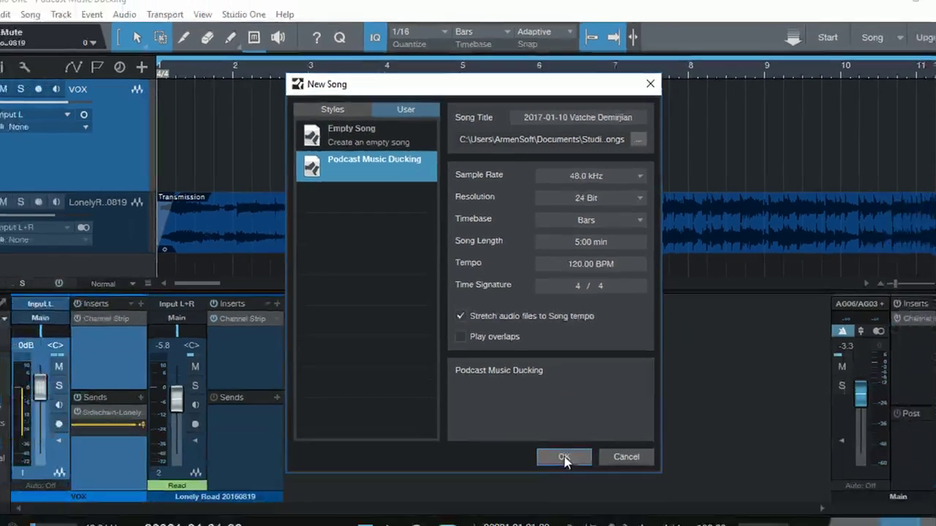
pyautogui.click(560, 452)
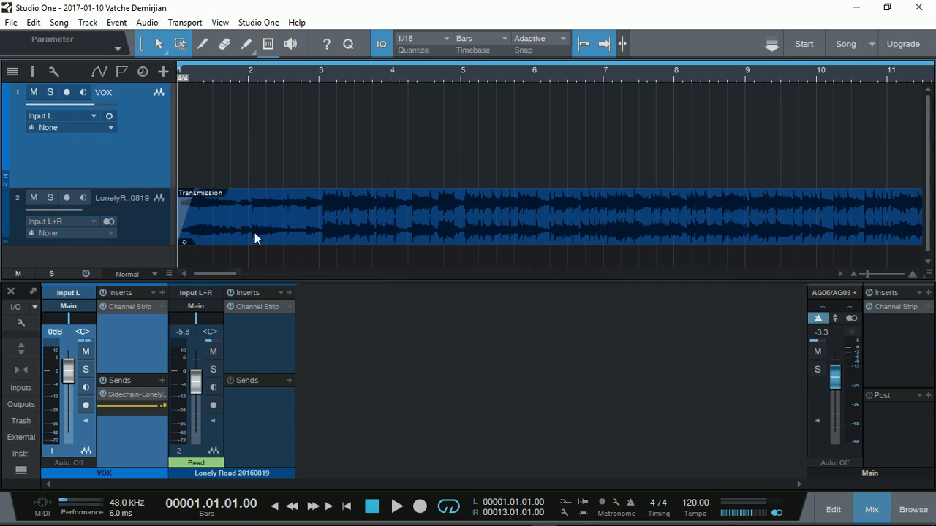
pyautogui.click(68, 92)
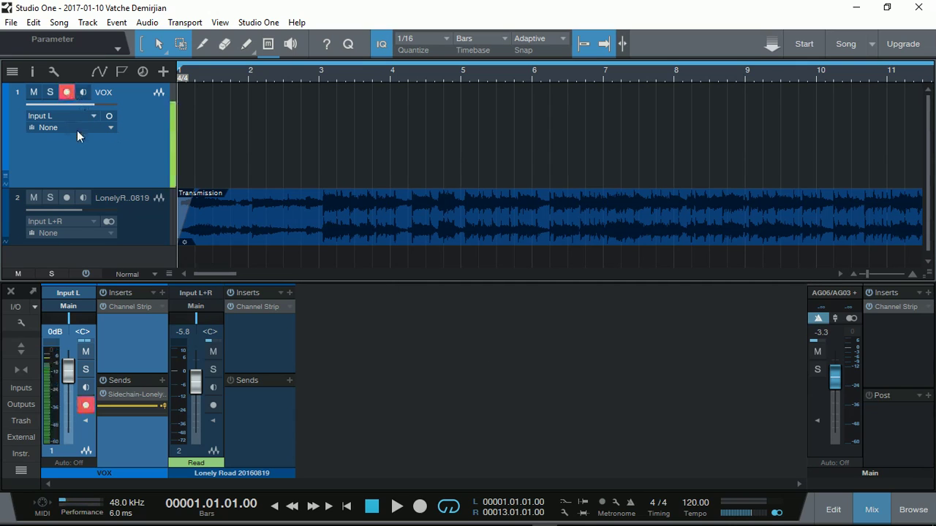
pyautogui.click(67, 92)
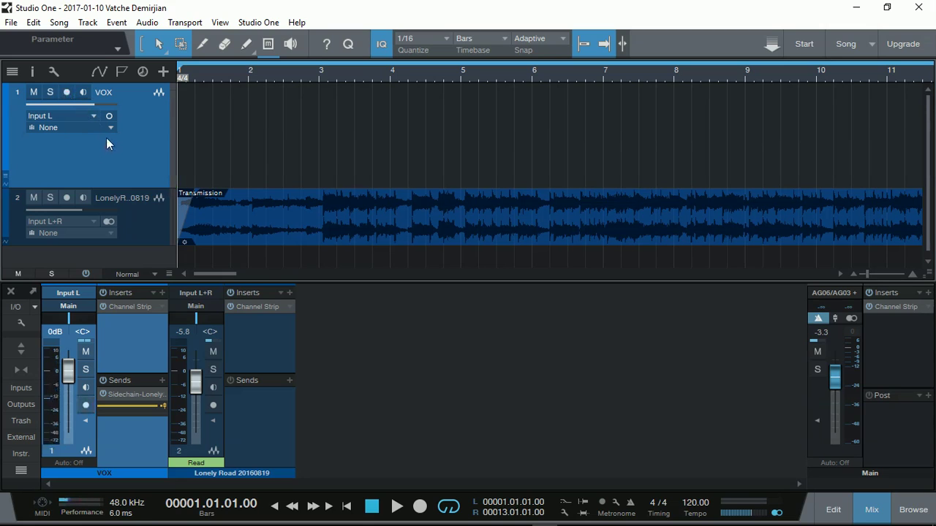